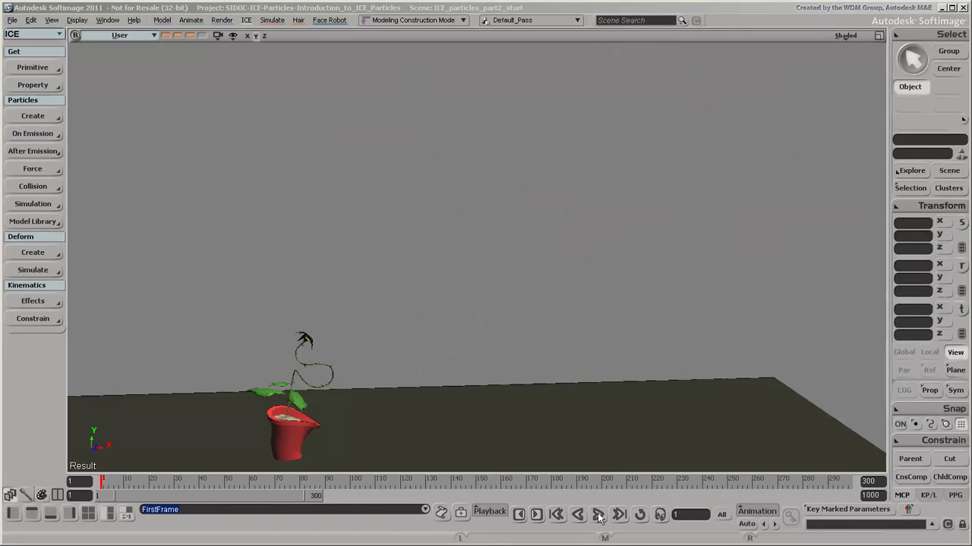
Preview the finished pollen animation, then maximize the perspective User viewport.
click(598, 516)
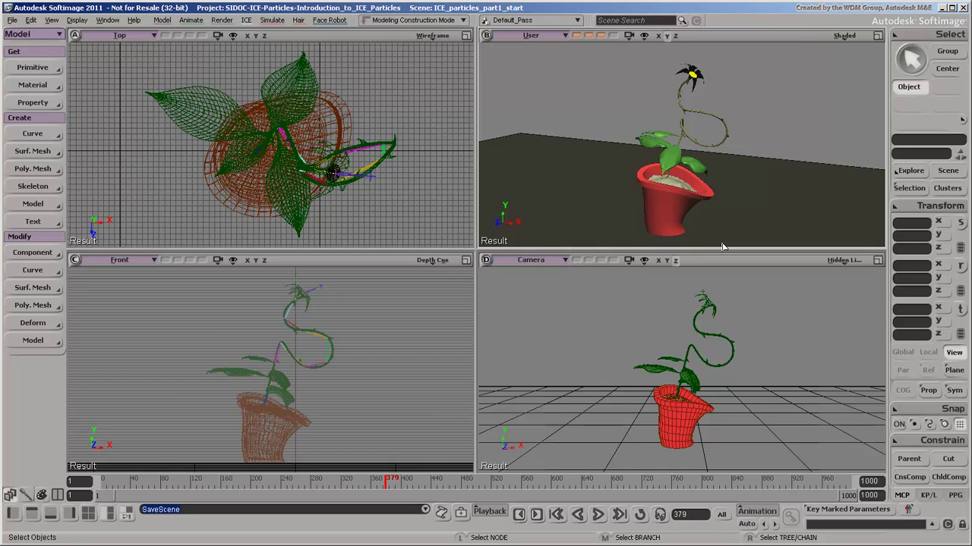
click(878, 36)
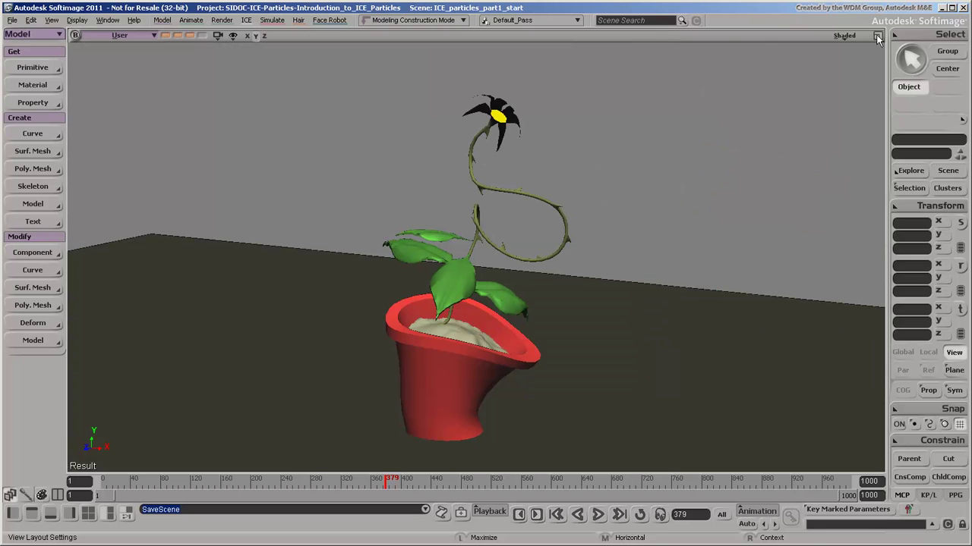
Switch to the ICE toolbar, select the flower's yellow disc and recall its close-up view.
click(57, 35)
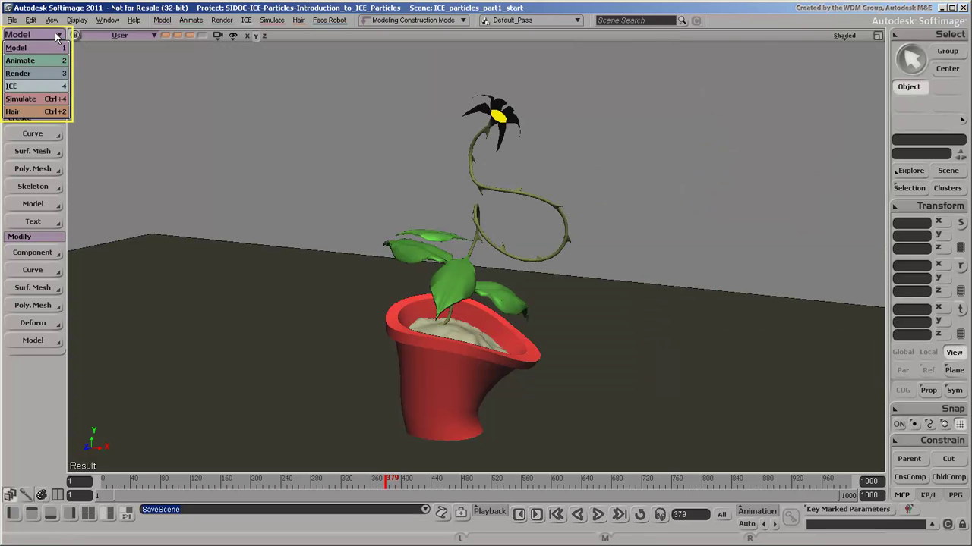
click(42, 86)
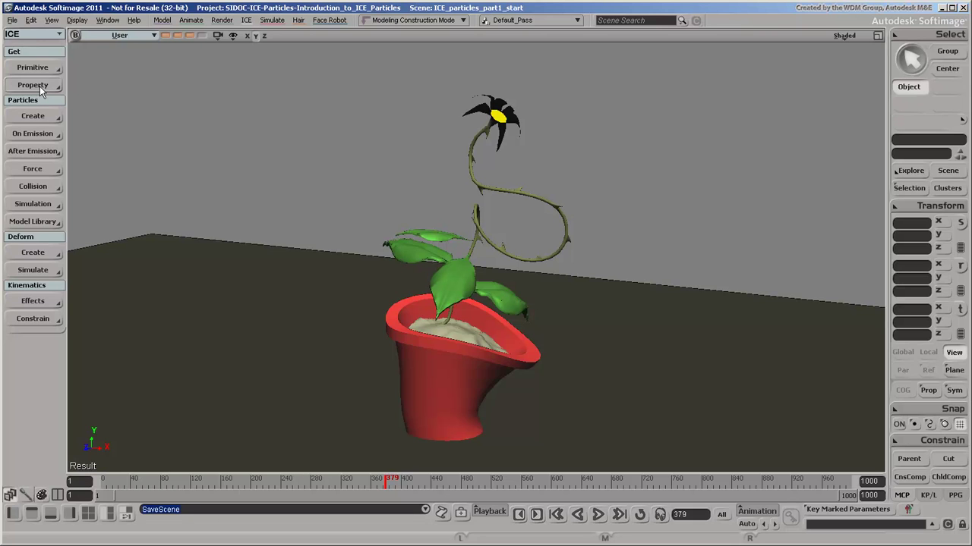
click(499, 116)
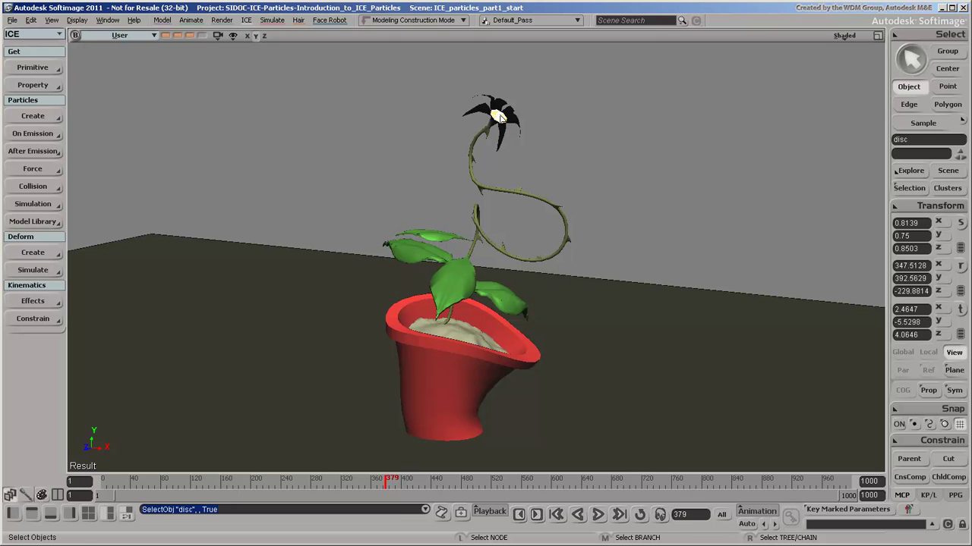
click(191, 35)
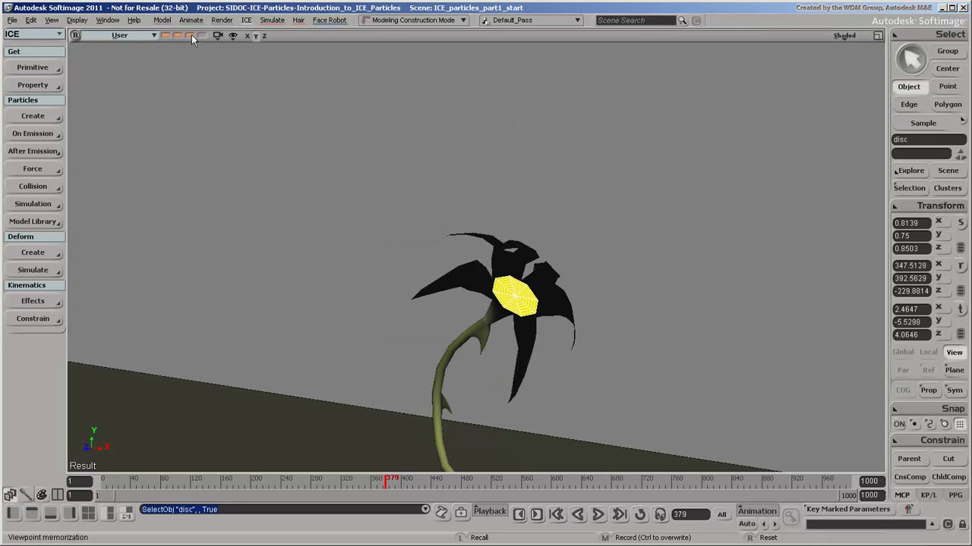
click(43, 117)
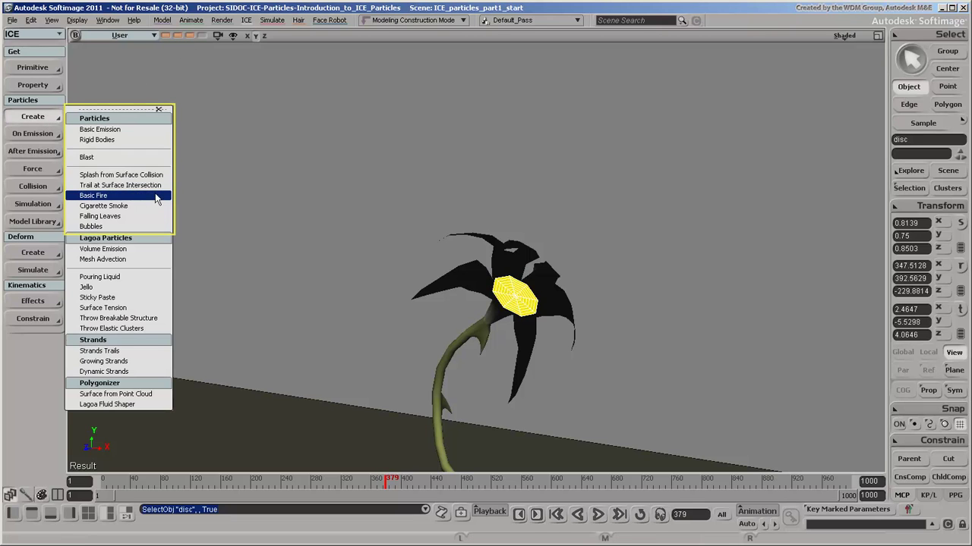
Add a Basic Fire emitter to the disc, redden its gradient and raise Perlin Factor while previewing.
click(154, 199)
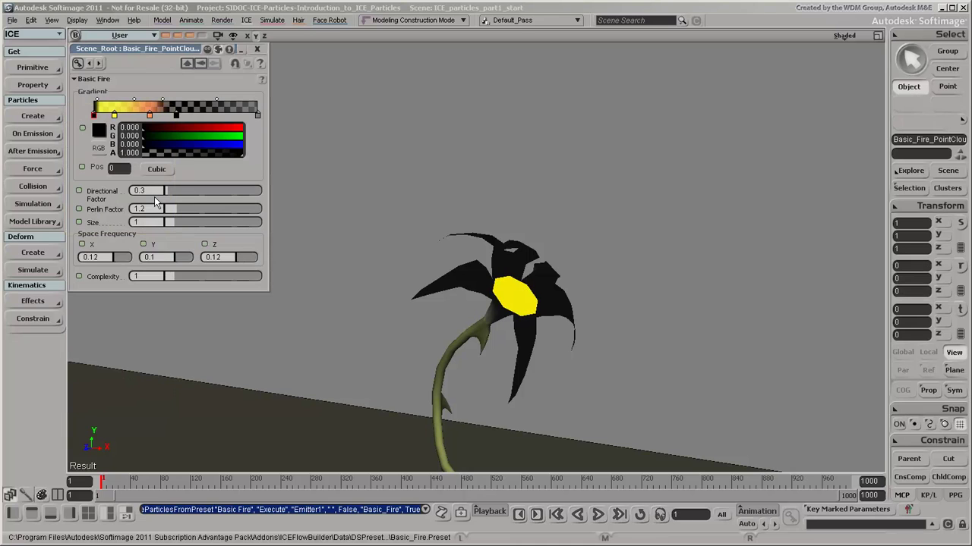
click(598, 515)
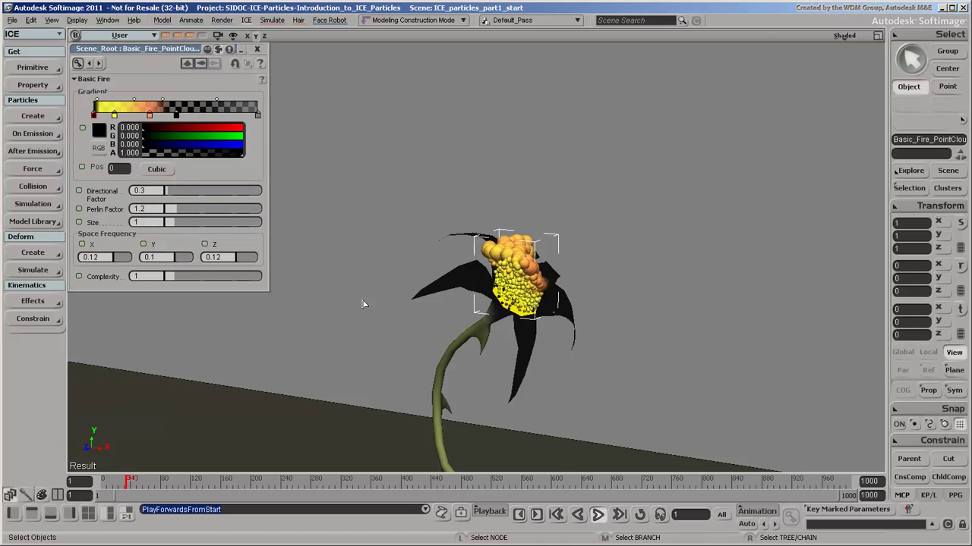
drag(176, 114, 240, 130)
click(188, 126)
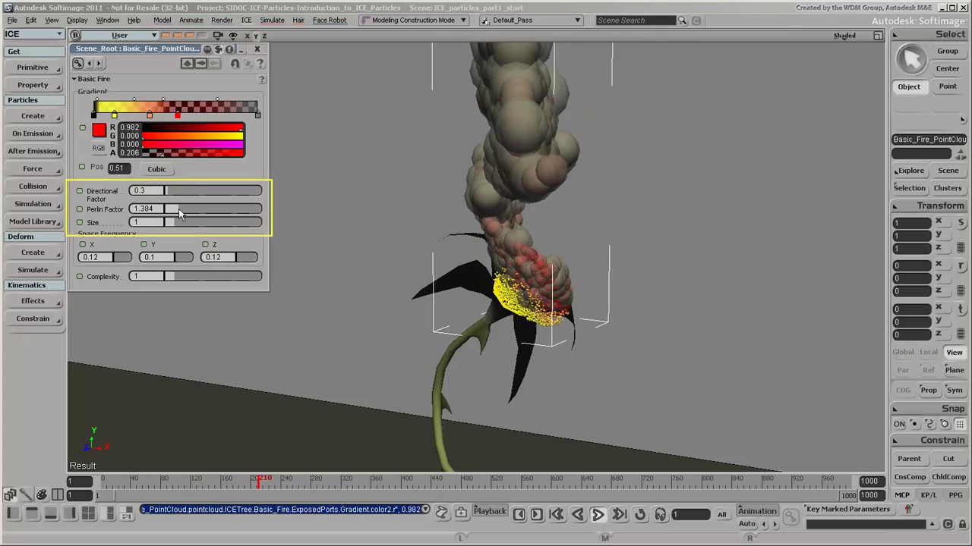
mouse_move(174, 213)
mouse_down()
mouse_move(199, 210)
mouse_move(192, 221)
mouse_move(202, 220)
mouse_up()
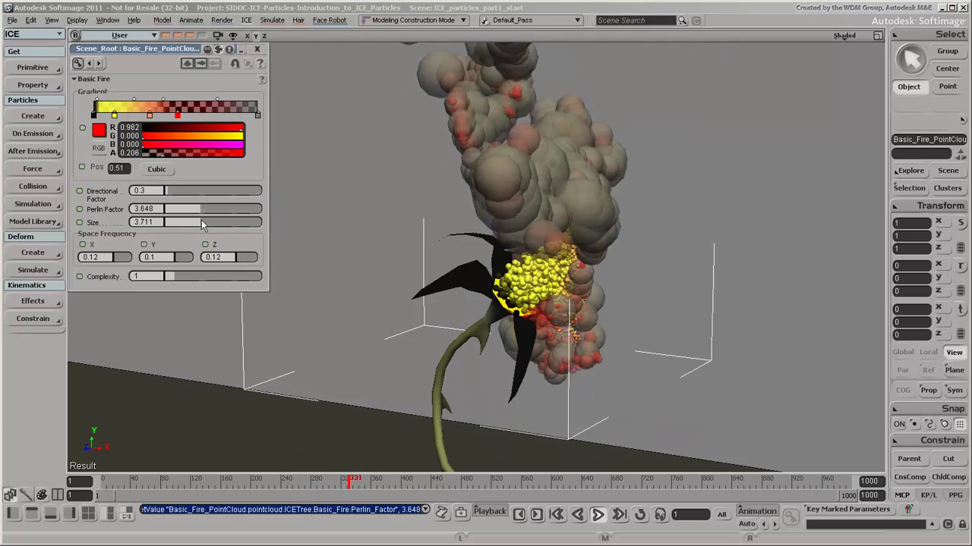
click(598, 517)
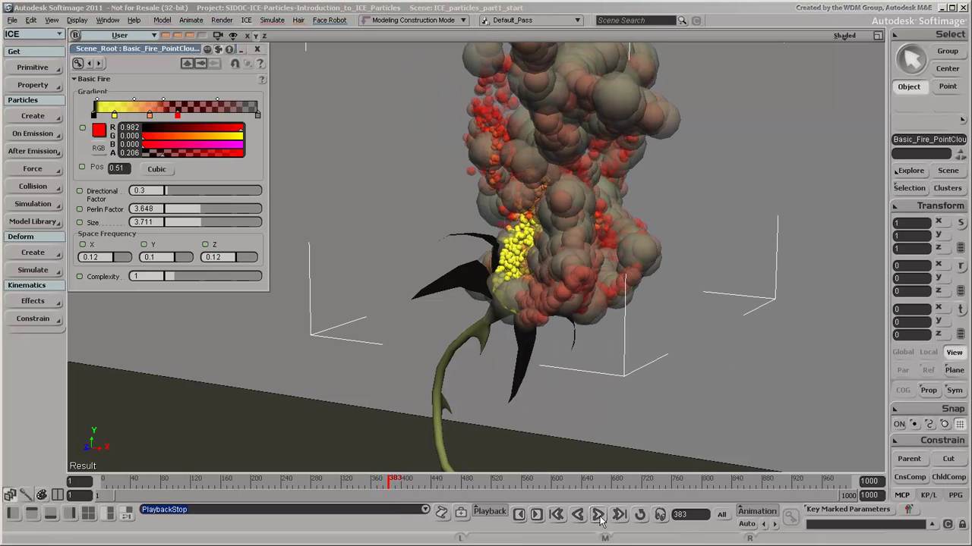
In the fire's ICE Tree, add Turbulize Around Value and wire its Value into Directional Factor.
key(alt+9)
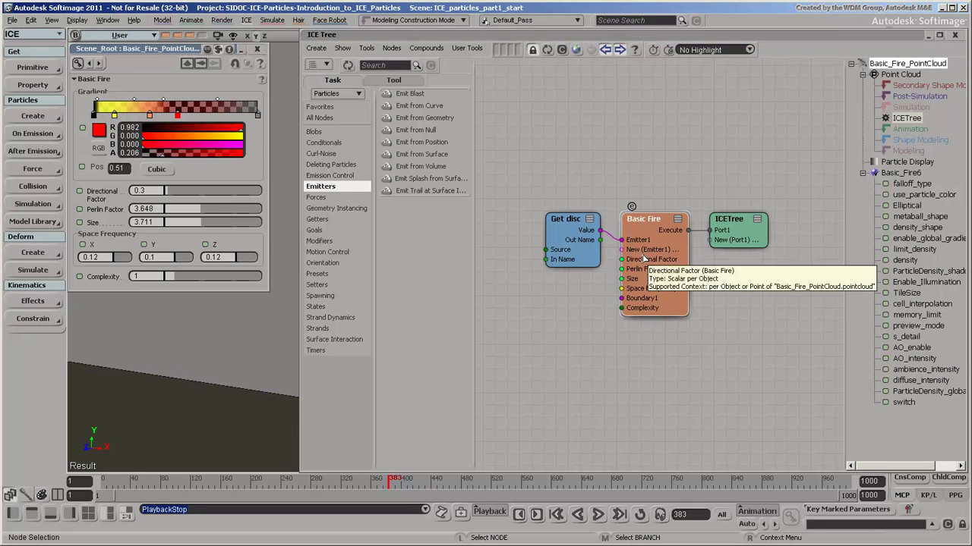
click(395, 66)
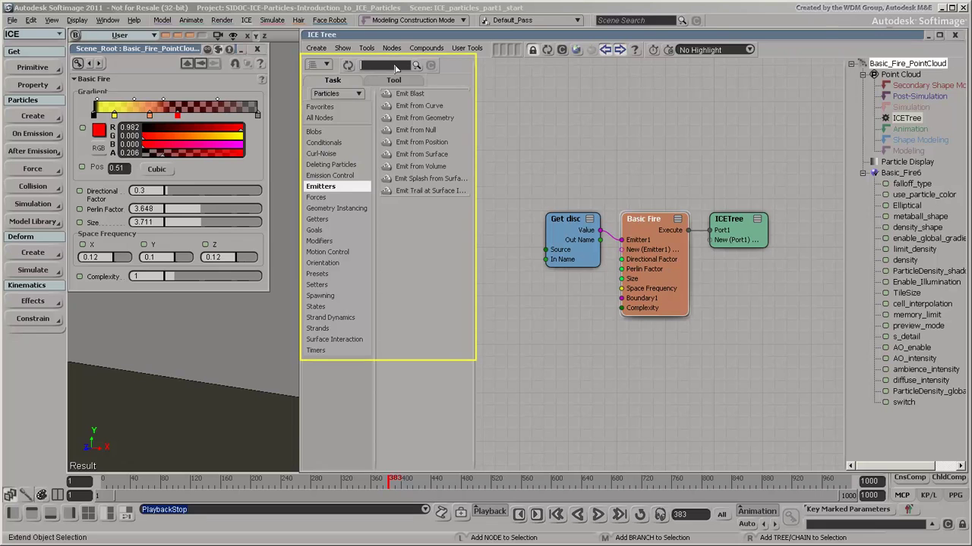
text(Turbulize)
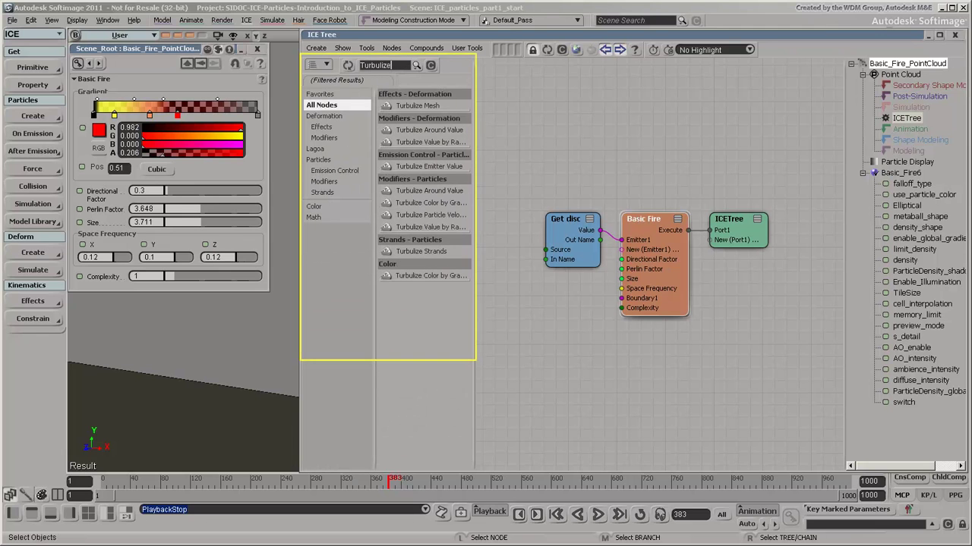
key(Return)
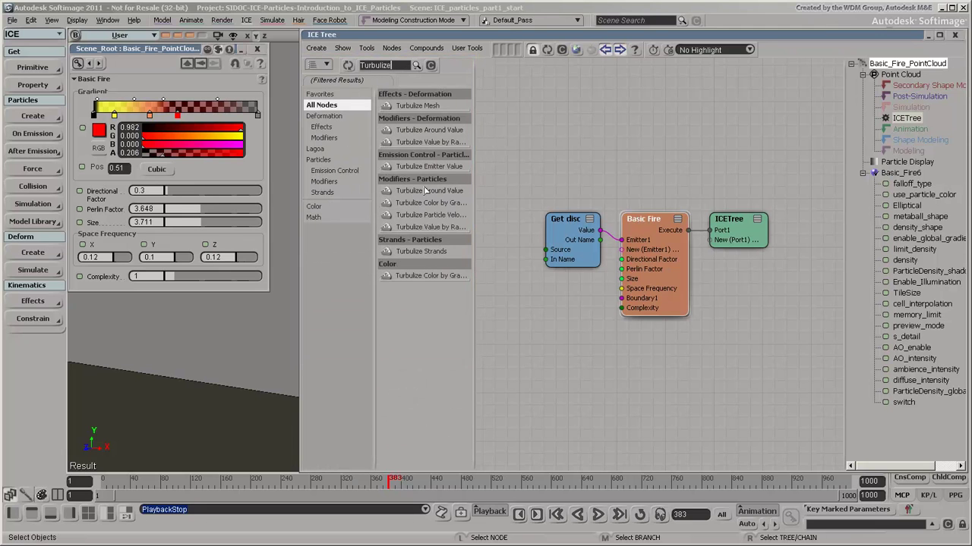
click(424, 195)
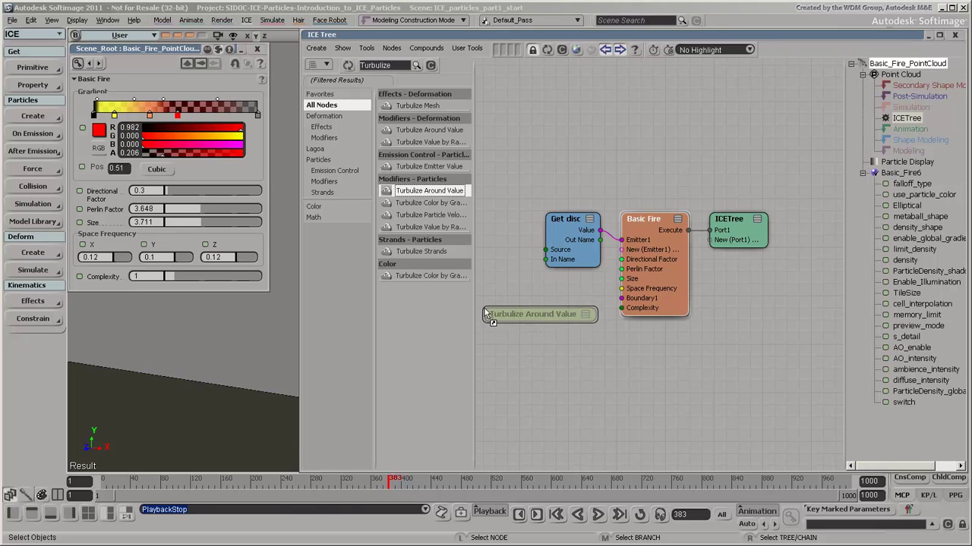
drag(425, 196, 483, 306)
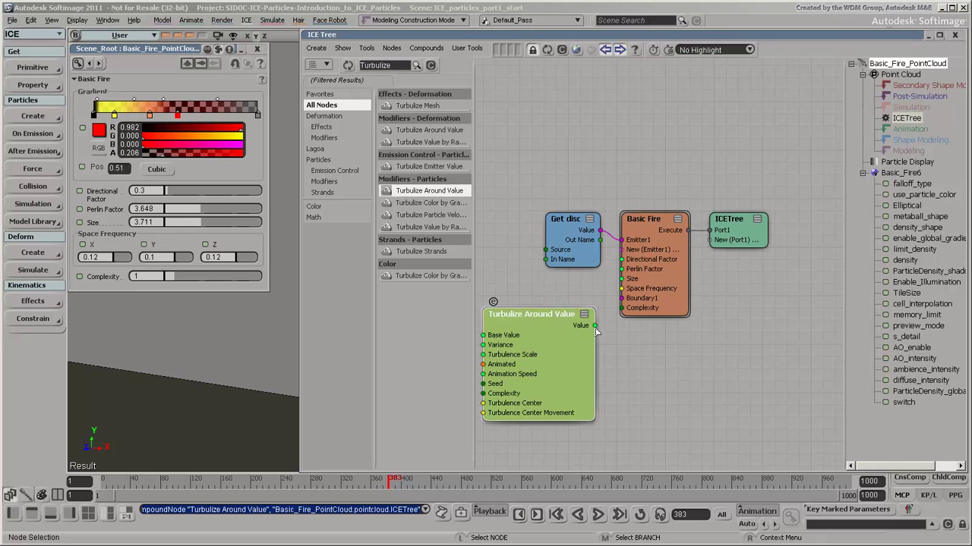
mouse_move(595, 325)
mouse_down()
mouse_move(618, 261)
mouse_move(638, 262)
mouse_up()
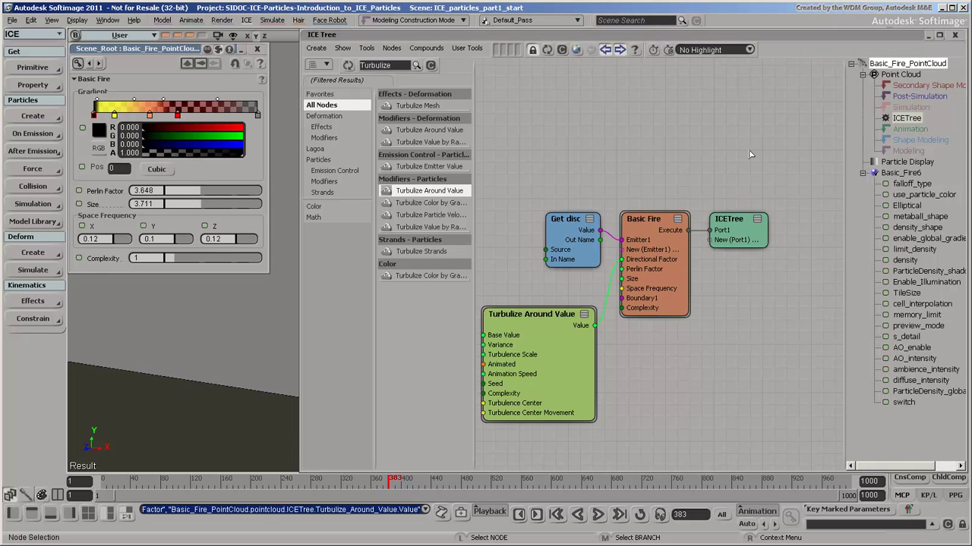
Close the ICE Tree and play the turbulized fire from frame 1, zoomed in, stopping at 177.
click(926, 35)
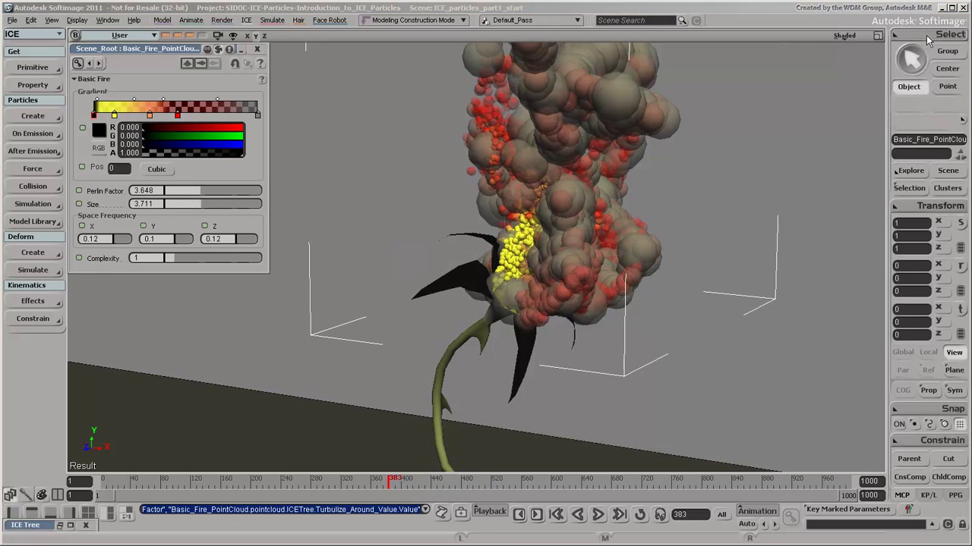
click(556, 514)
click(597, 515)
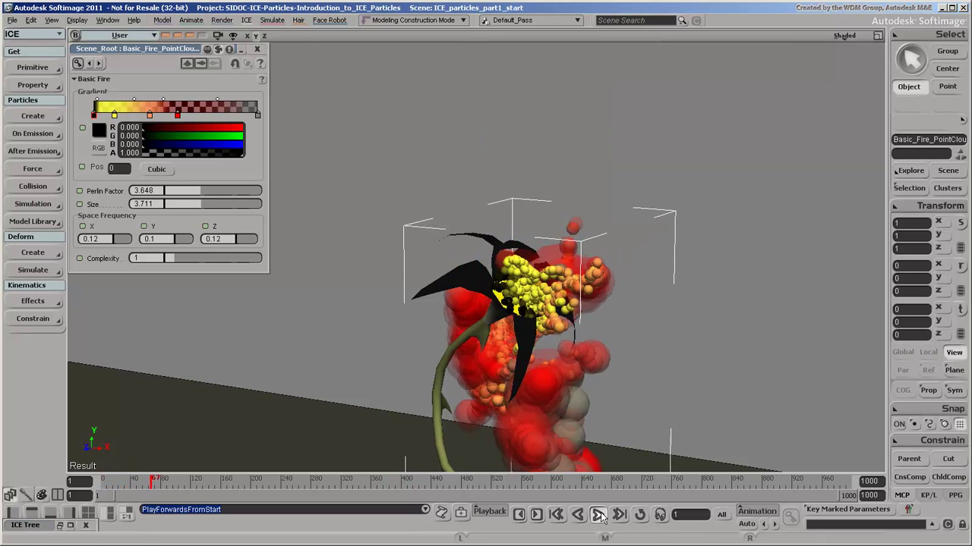
key(z)
middle_drag(607, 408, 610, 347)
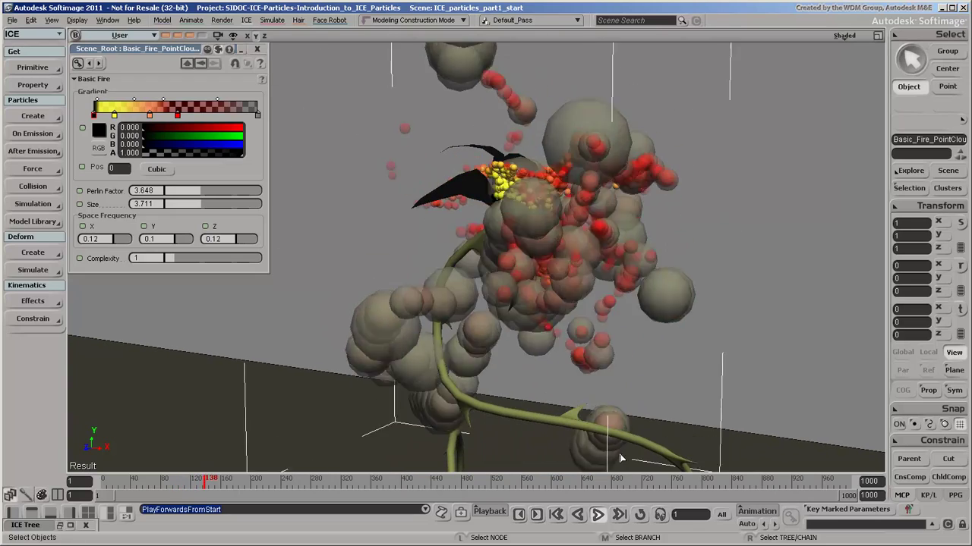
scroll(621, 458, down, 3)
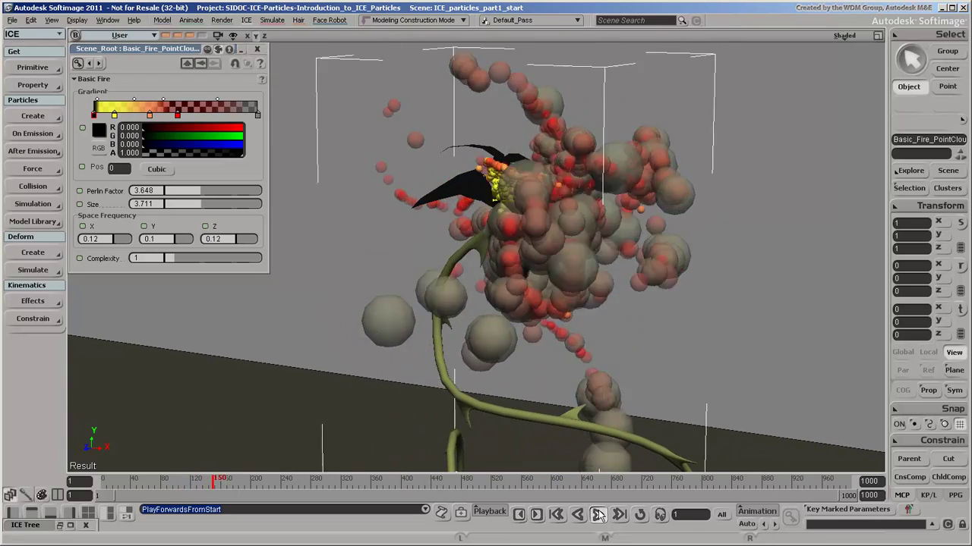
click(597, 515)
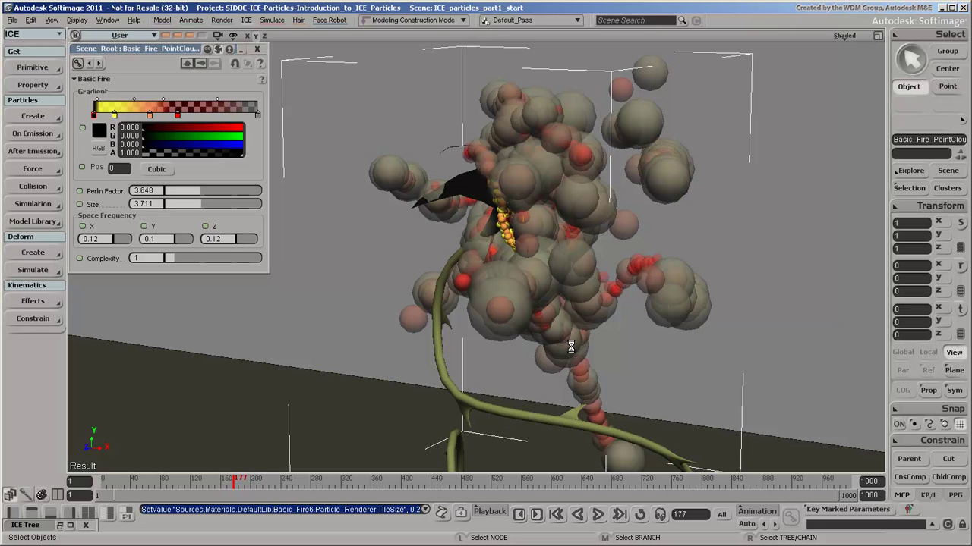
key(7)
mouse_move(545, 395)
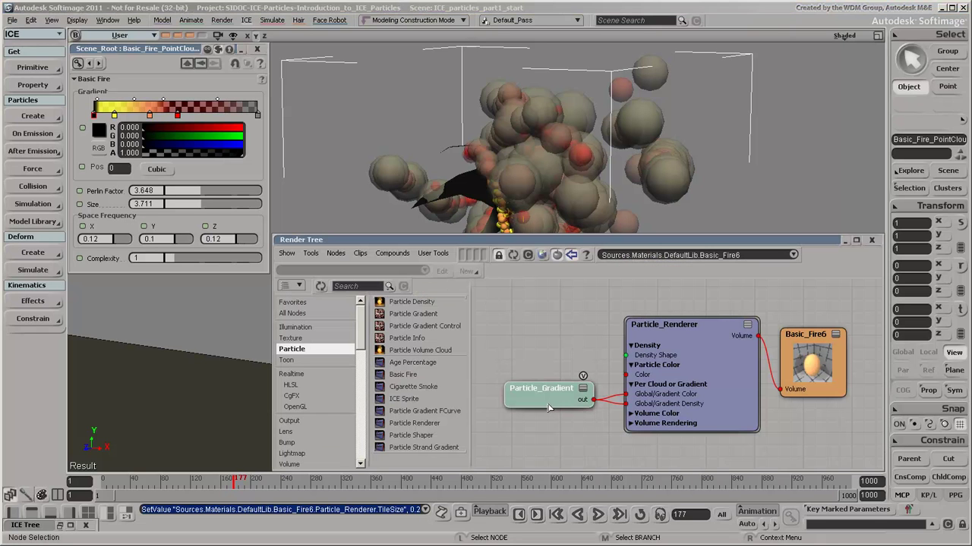
click(872, 239)
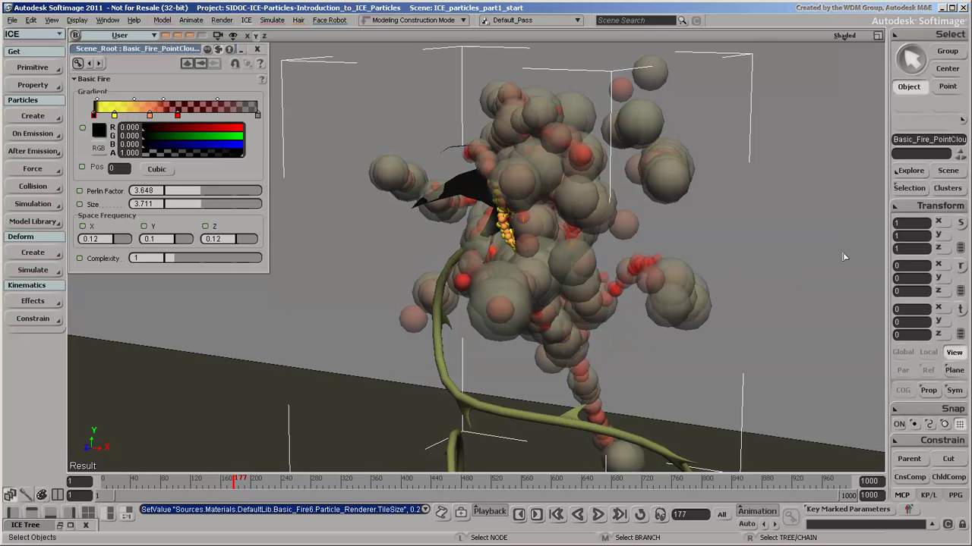
key(q)
drag(350, 64, 738, 438)
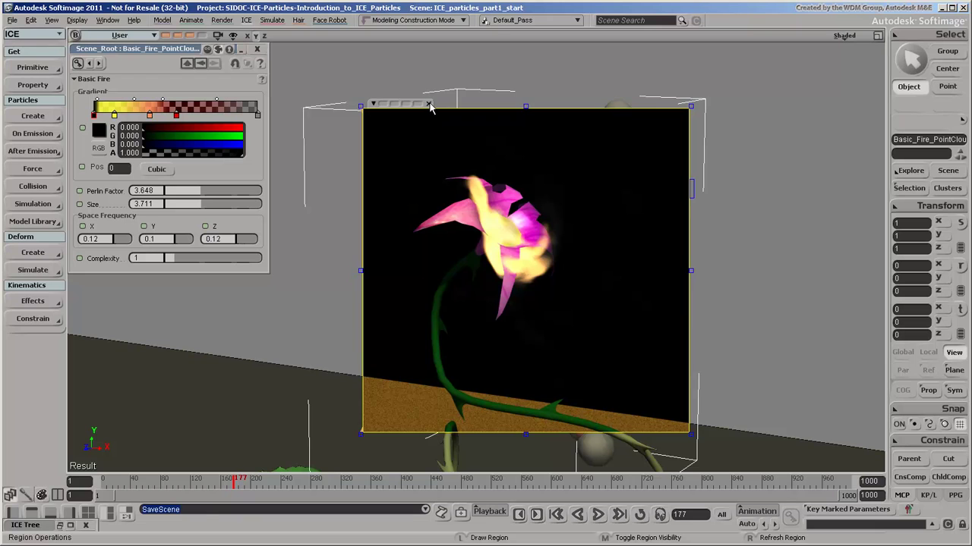
click(429, 104)
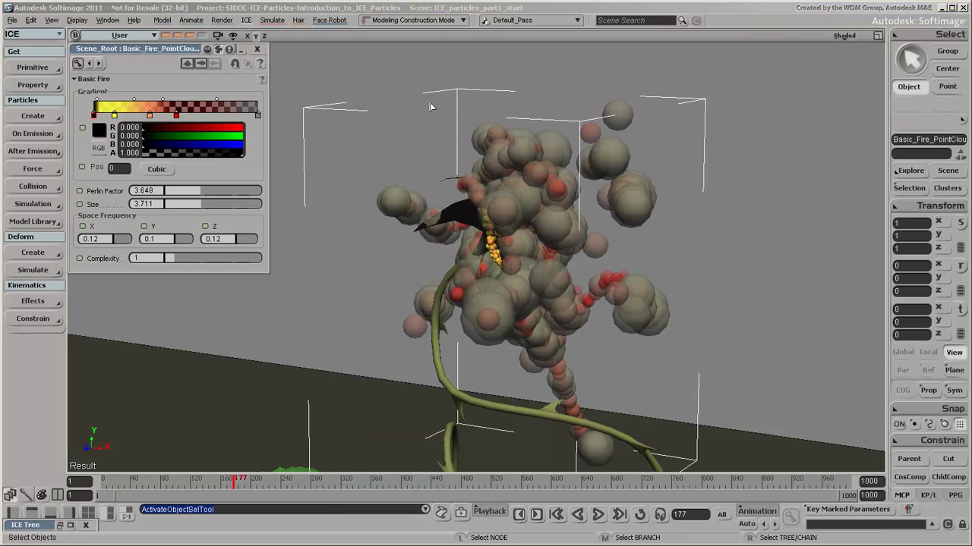
Delete Basic_Fire_PointCloud, rewind to frame 1, reselect the disc and recall the saved viewpoint.
key(Delete)
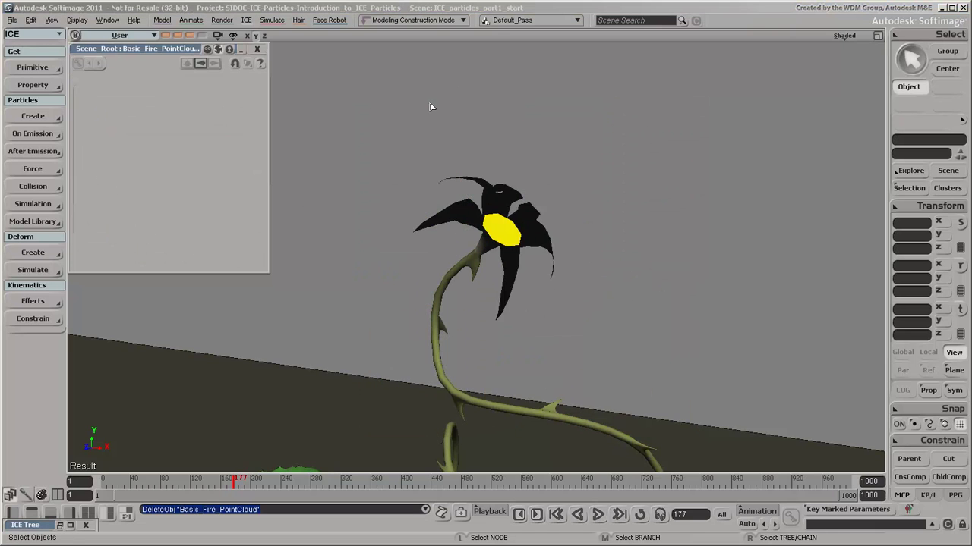
click(256, 49)
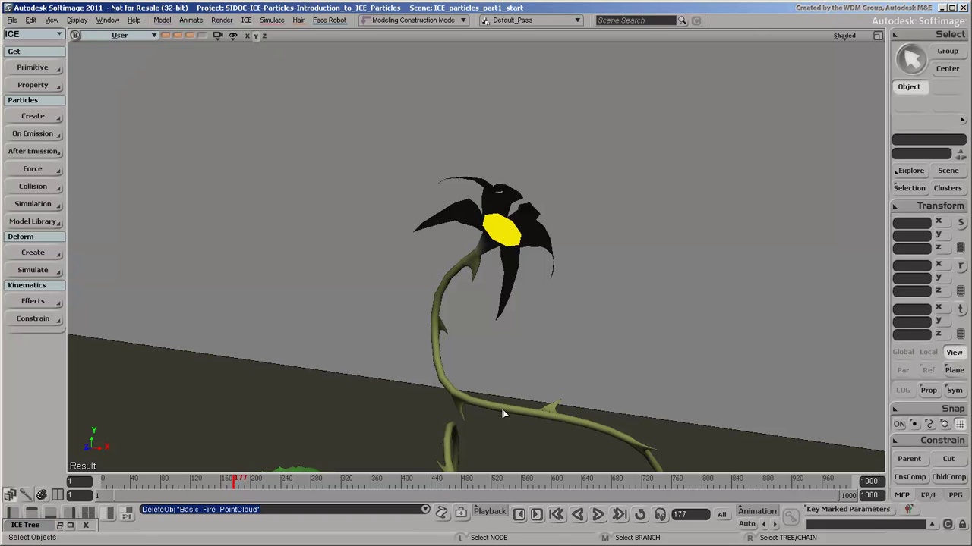
click(556, 514)
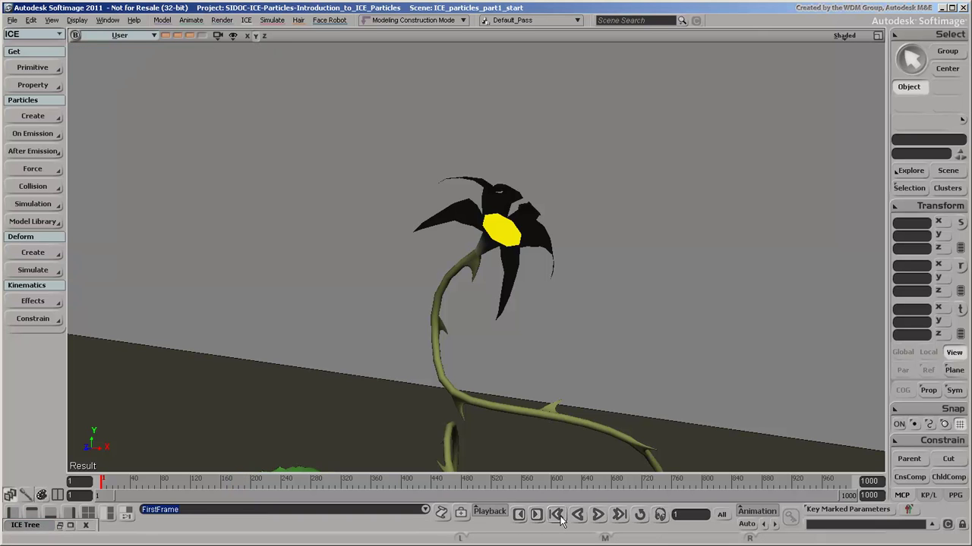
click(505, 235)
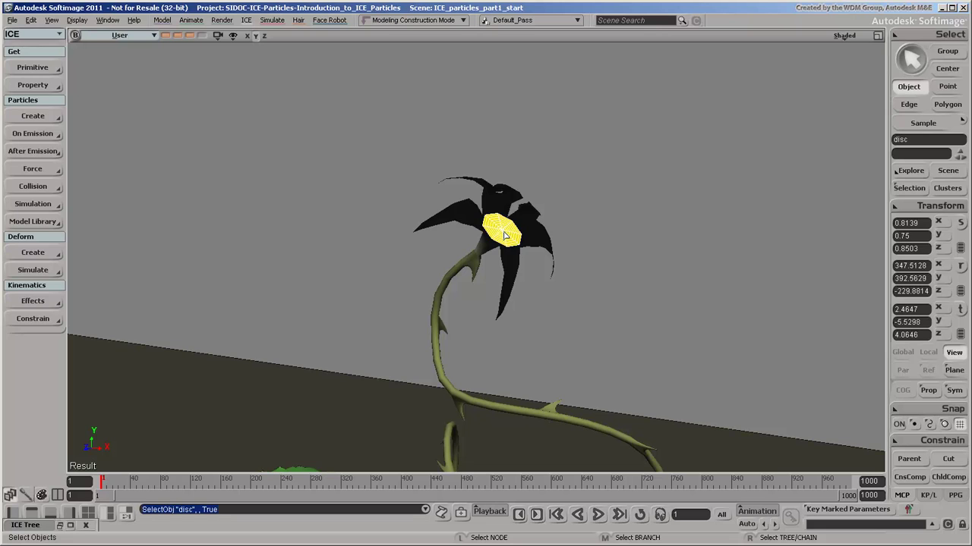
click(165, 37)
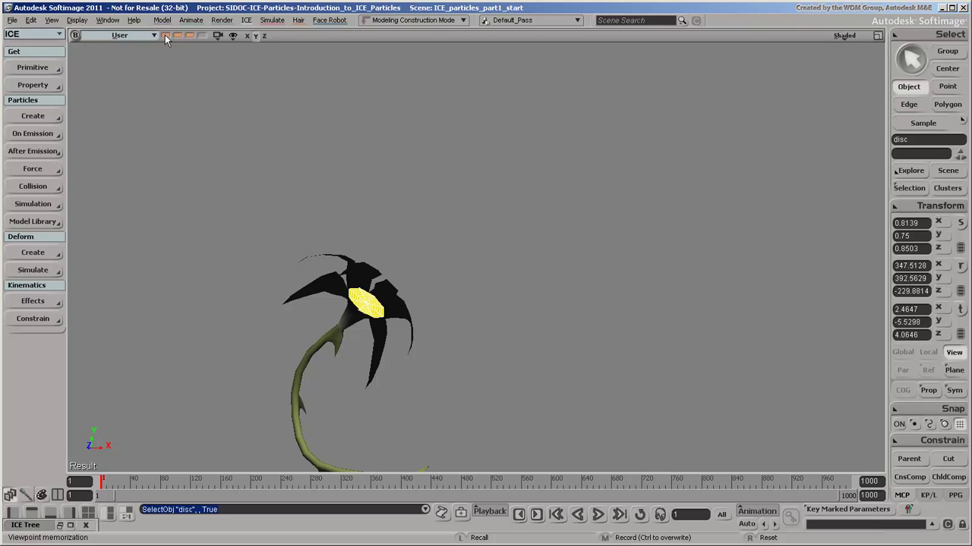
Create a Basic Emission point cloud on the disc and play to watch particles emit.
click(58, 116)
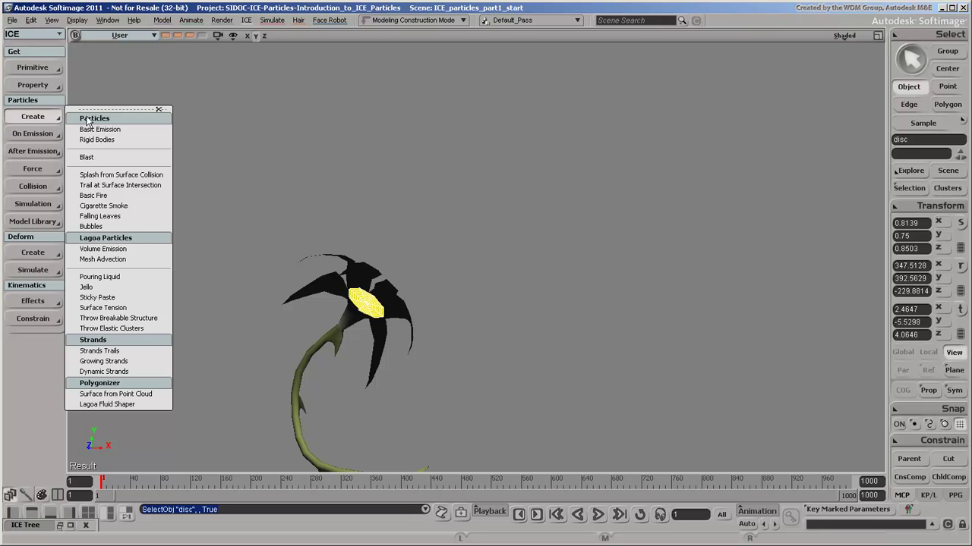
click(134, 131)
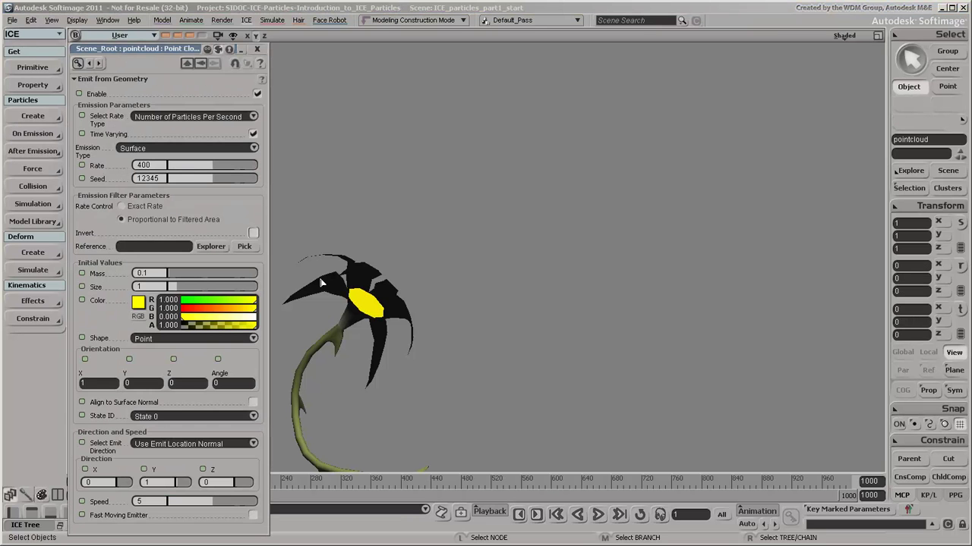
click(598, 515)
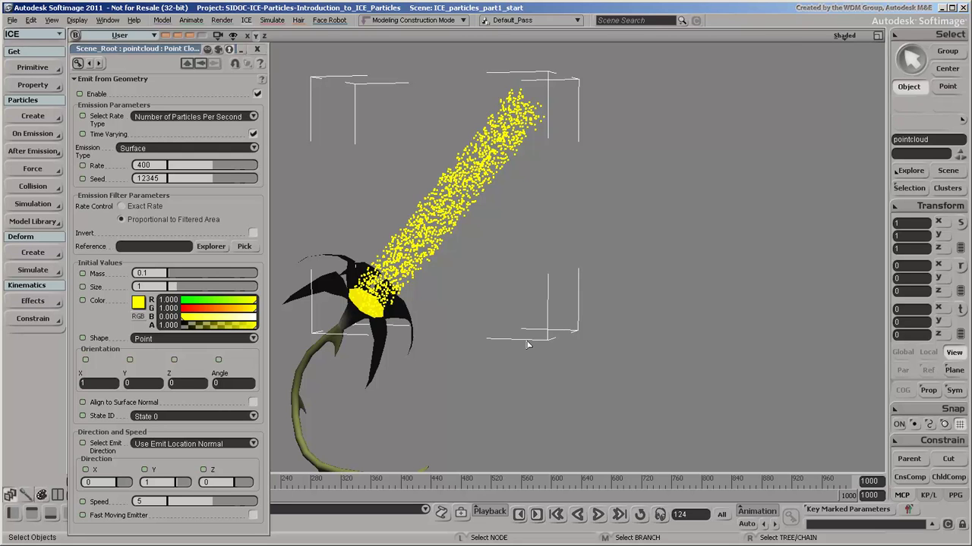
Inspect the point cloud's general properties and ICE Tree, then close those panels.
key(Return)
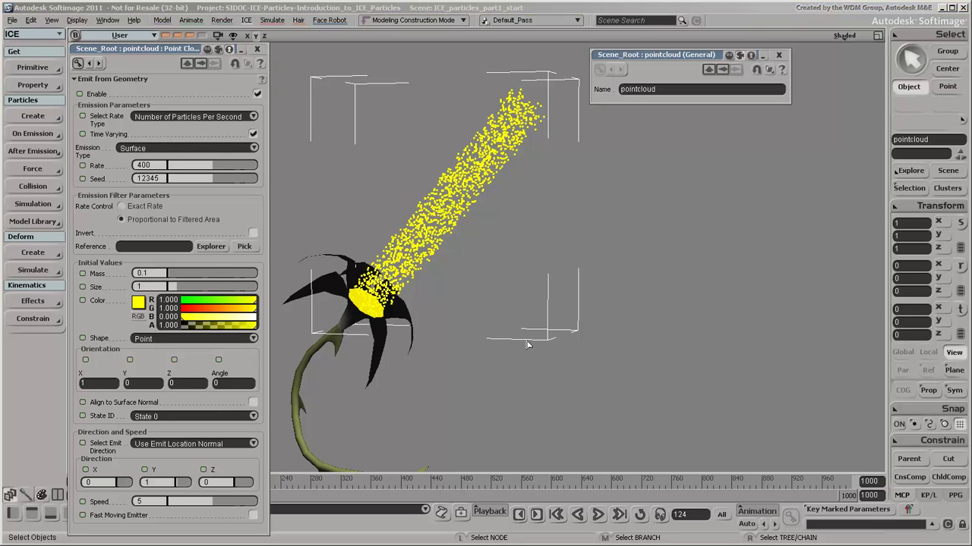
click(778, 57)
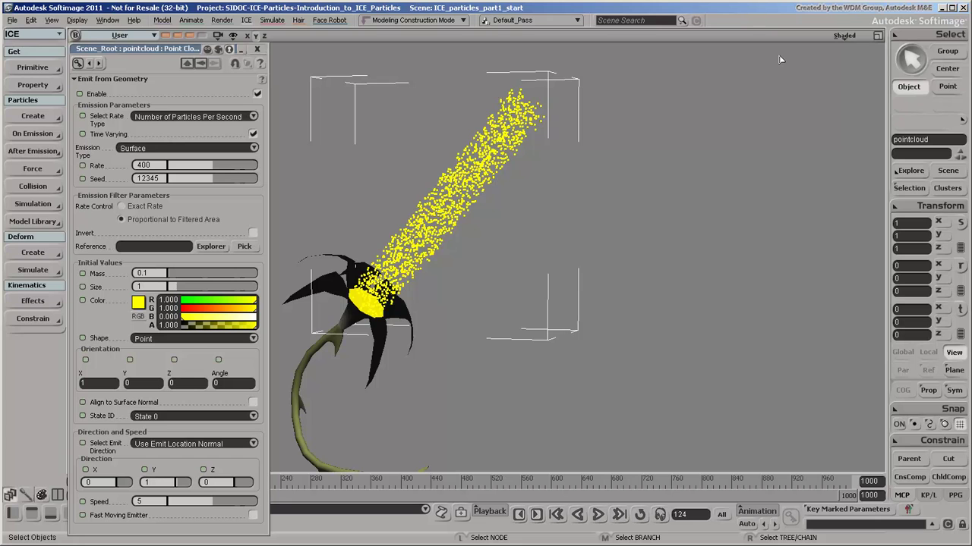
key(alt+9)
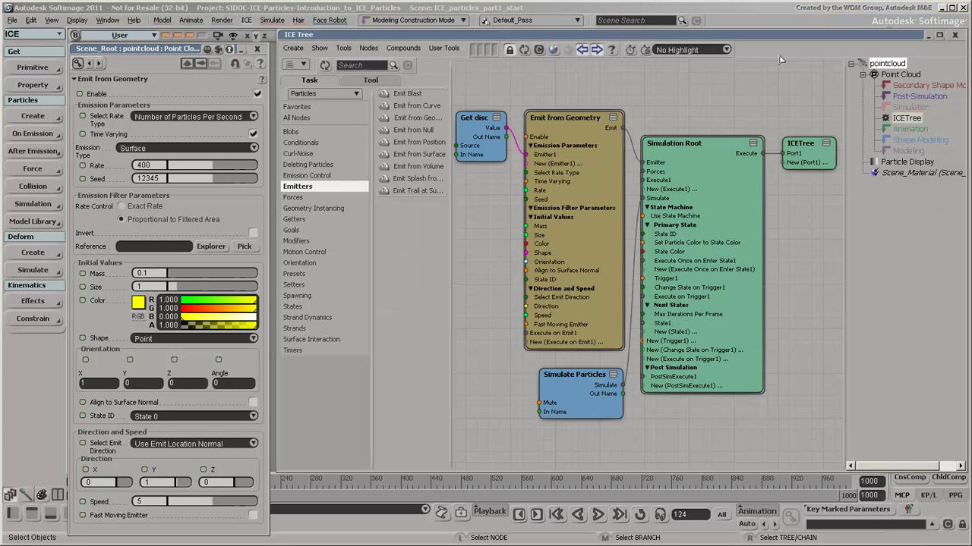
click(928, 36)
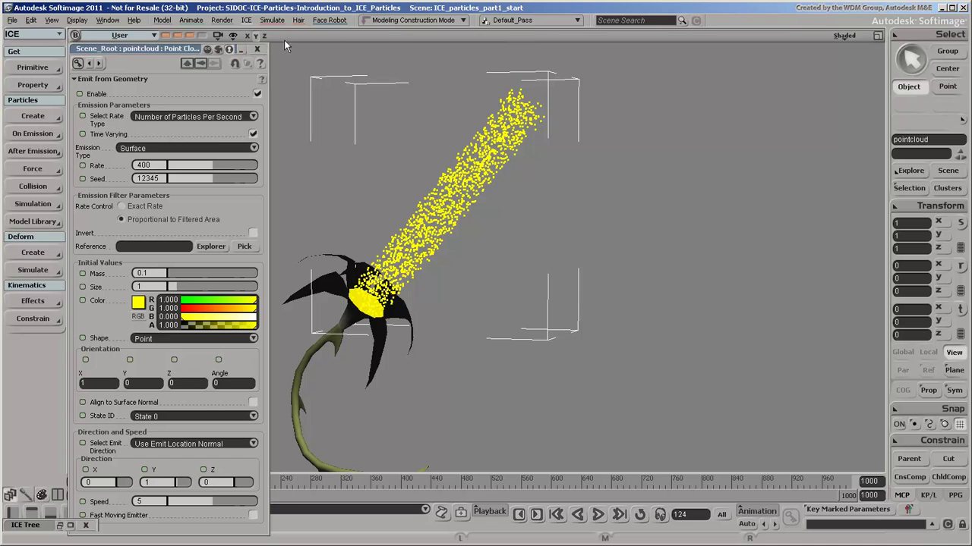
click(258, 49)
click(258, 49)
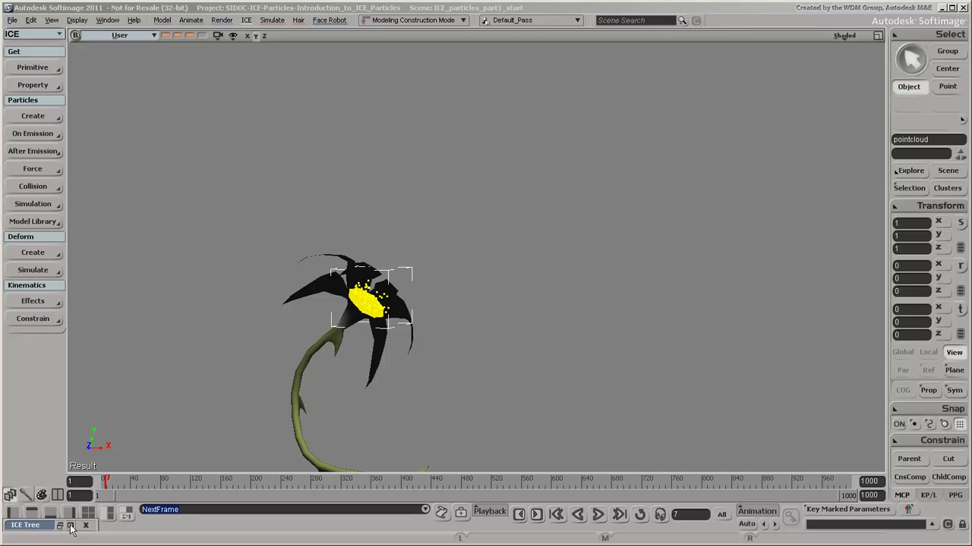
Reopen the pointcloud's ICE Tree editor and select the ICETree node.
click(70, 526)
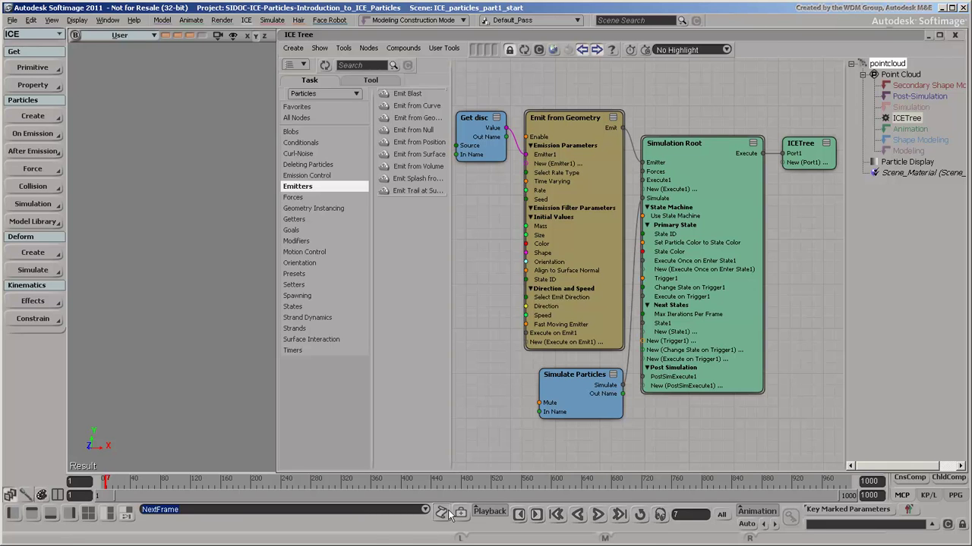
click(816, 156)
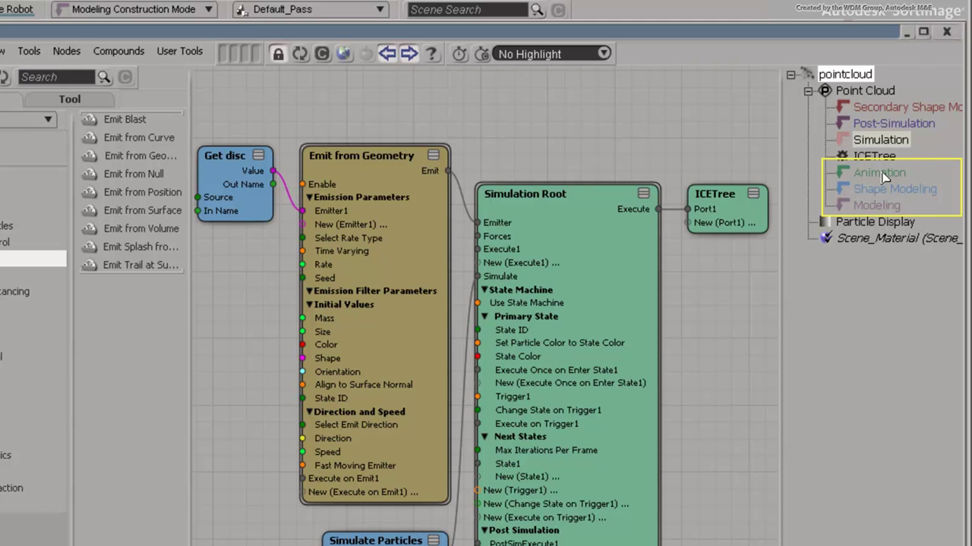
drag(884, 144, 879, 209)
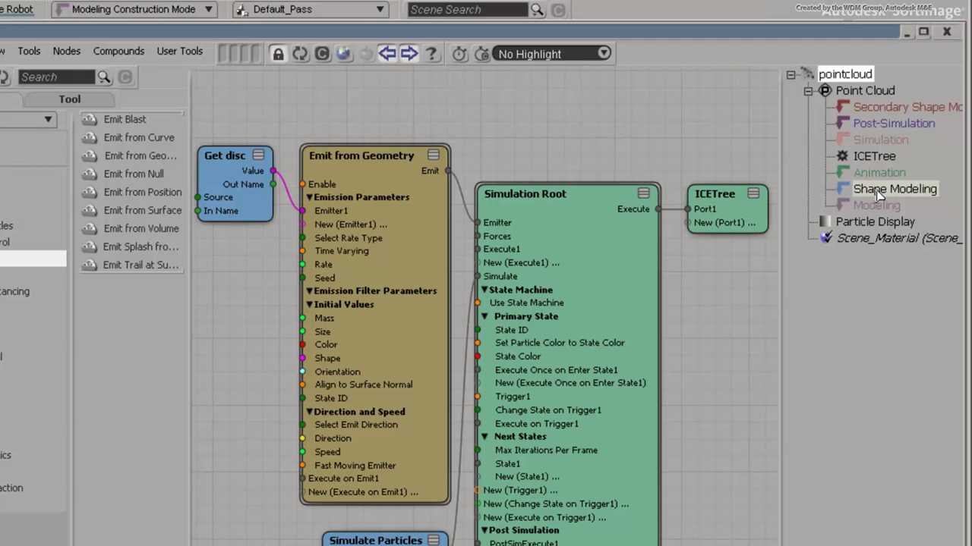
click(877, 206)
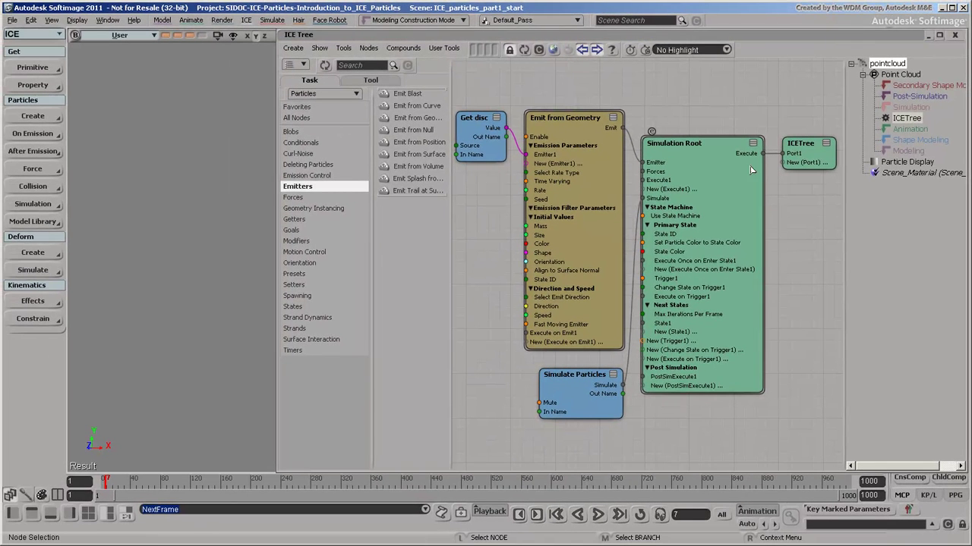
Reposition Simulation Root, collapse its State Machine, browse emission compounds, and open Emit from Geometry's settings.
drag(721, 174, 728, 149)
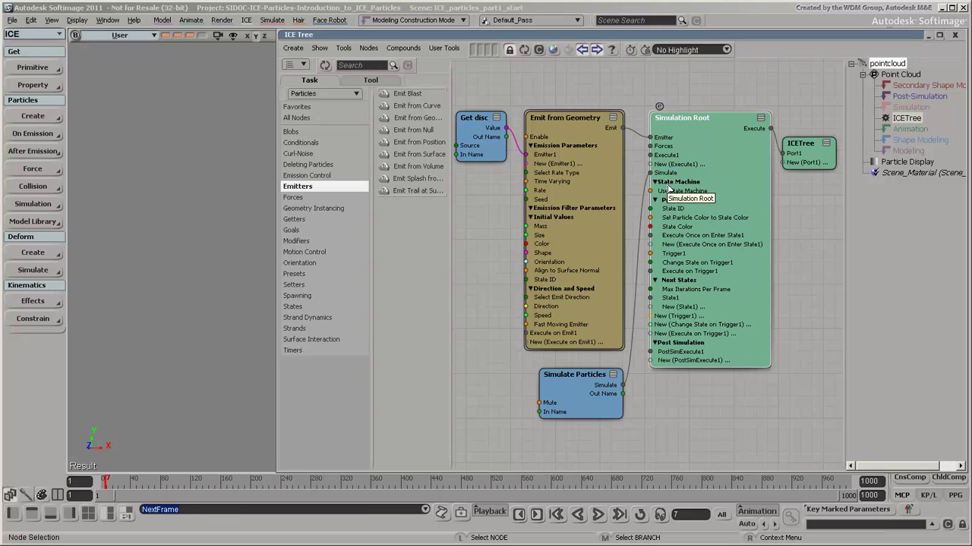
click(655, 183)
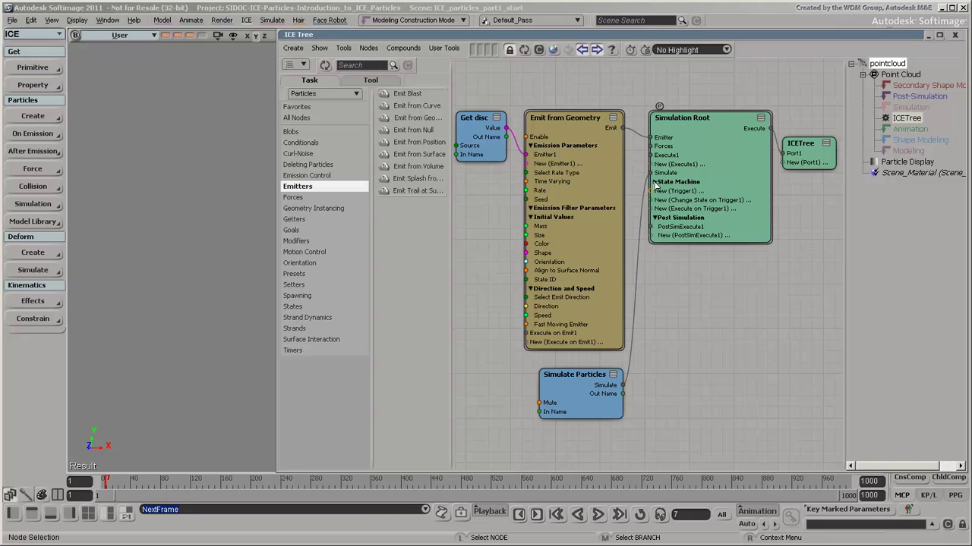
click(47, 140)
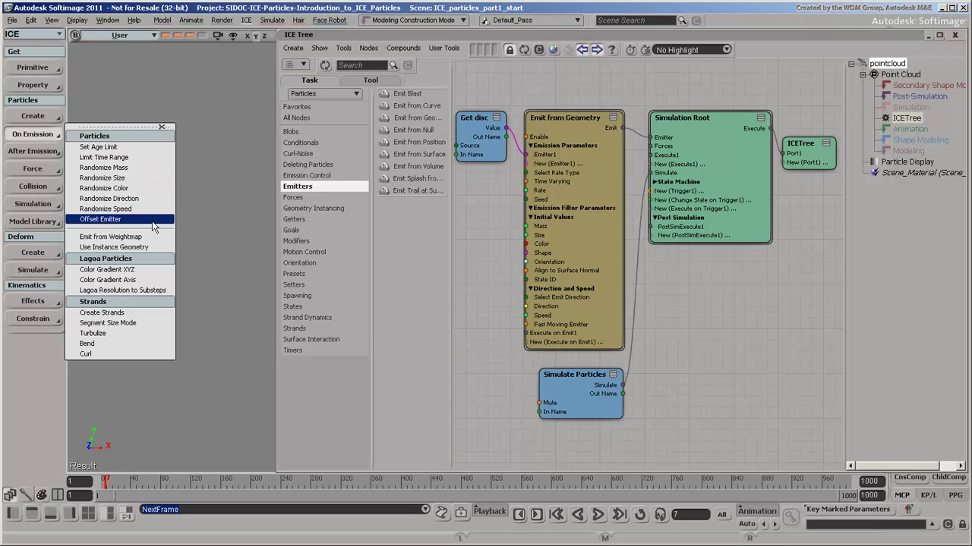
click(44, 154)
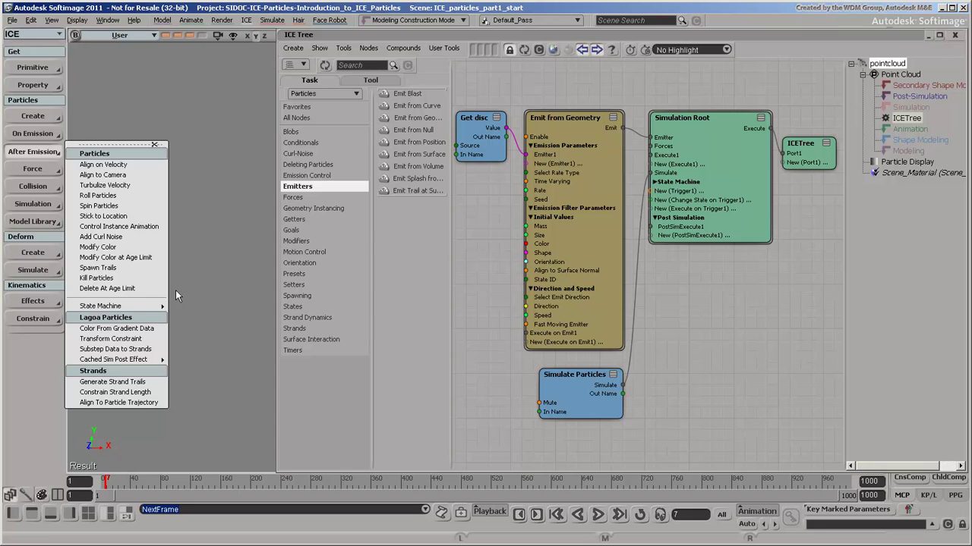
click(176, 290)
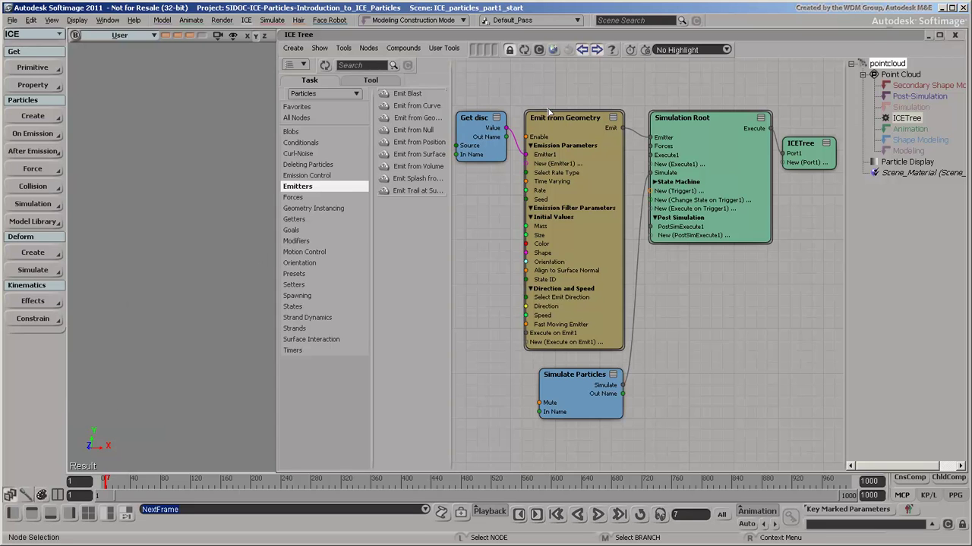
drag(562, 127, 567, 121)
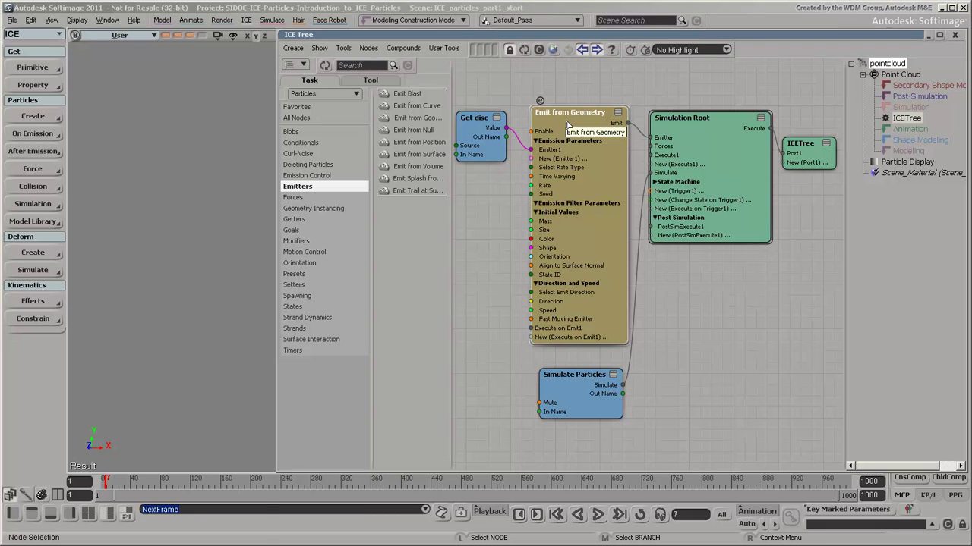
double_click(567, 125)
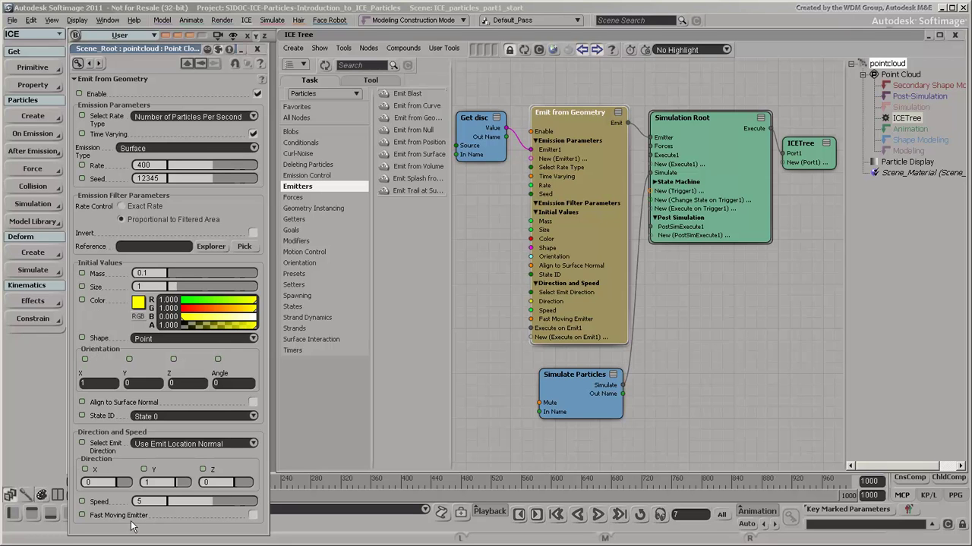
Connect Emit to Simulation Root's Emitter port and Get disc's Value into Emitter1.
click(256, 49)
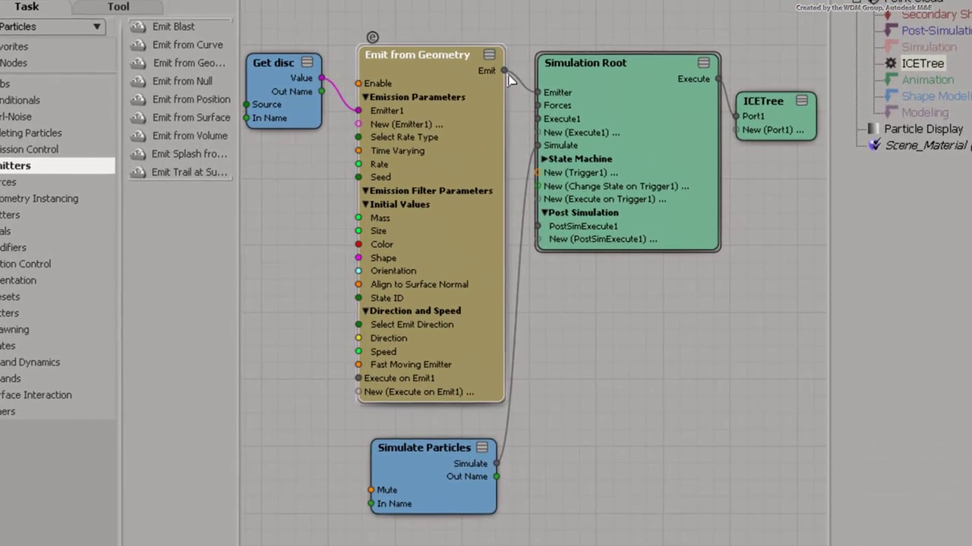
drag(508, 79, 520, 87)
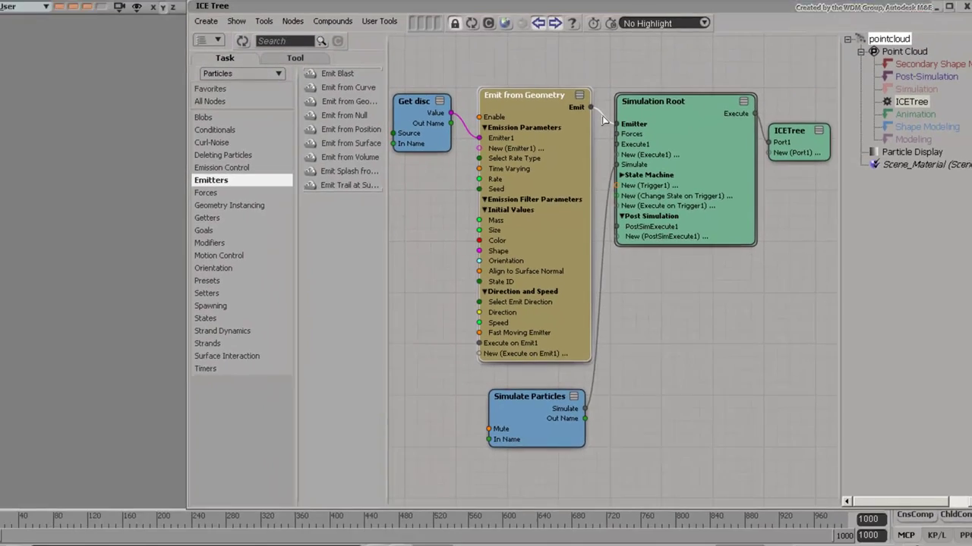
drag(603, 120, 616, 123)
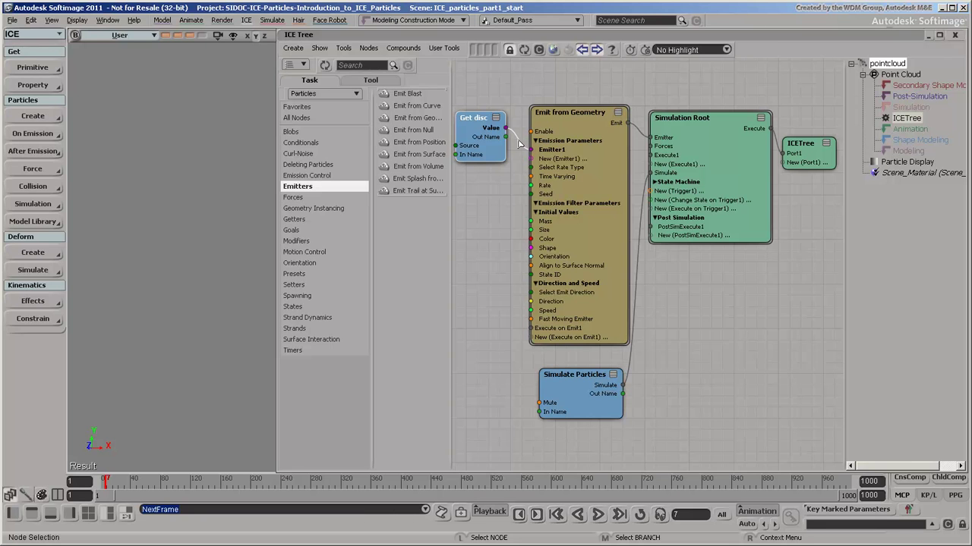
drag(519, 144, 531, 150)
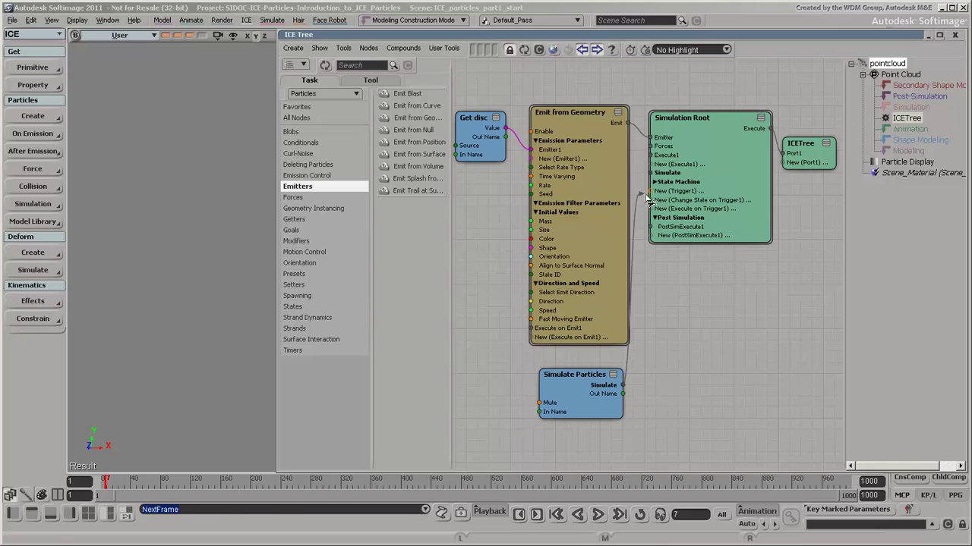
Rewire Simulate Particles' Simulate output into the Simulation Root and play to see yellow pollen rise.
drag(649, 189, 646, 199)
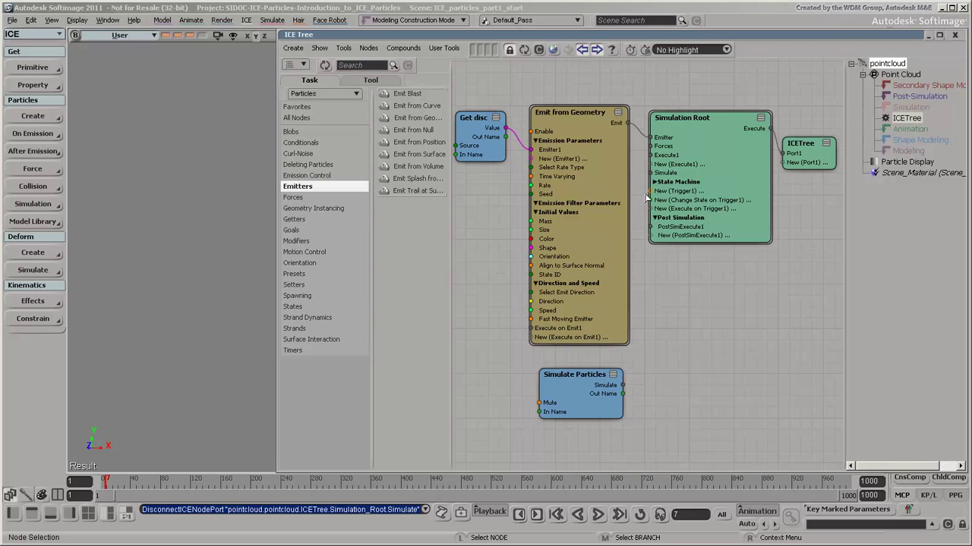
click(926, 35)
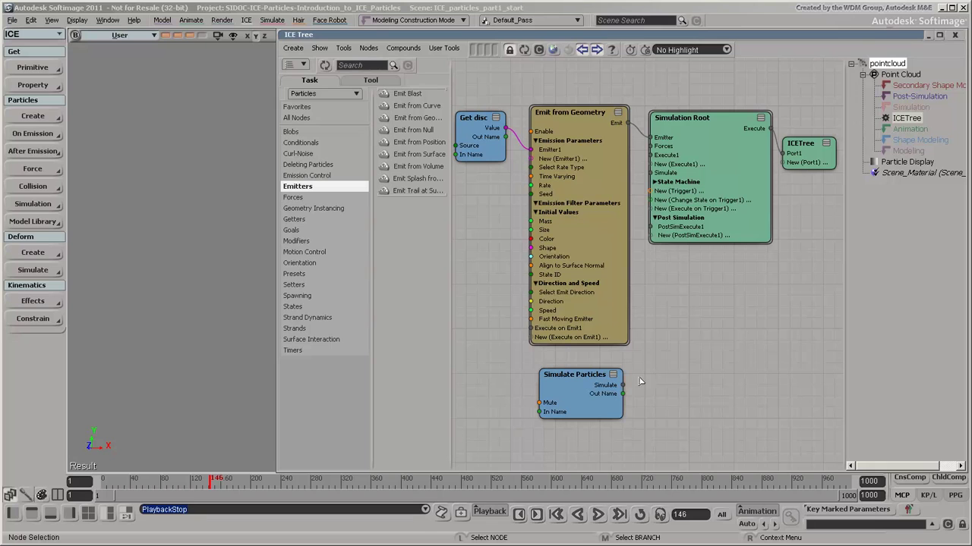
drag(624, 385, 643, 161)
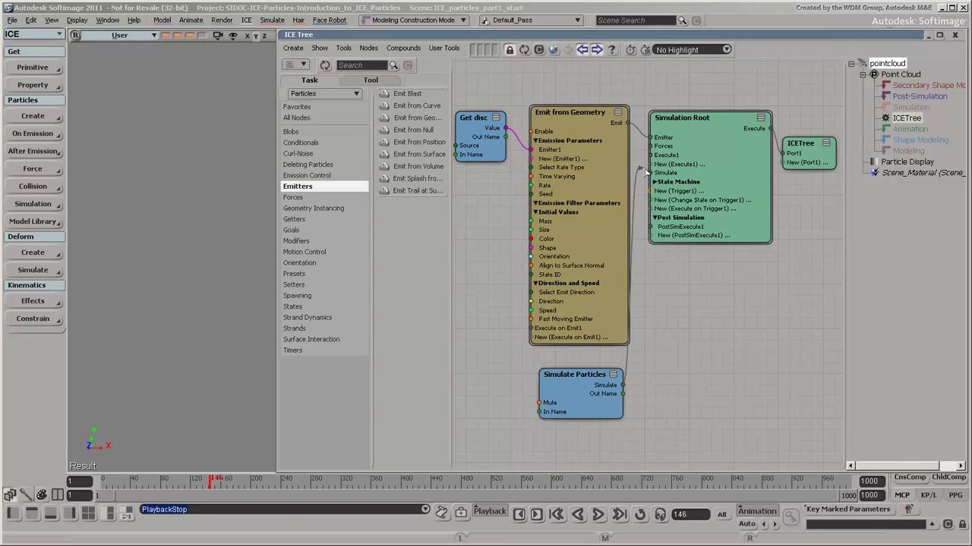
drag(644, 161, 653, 174)
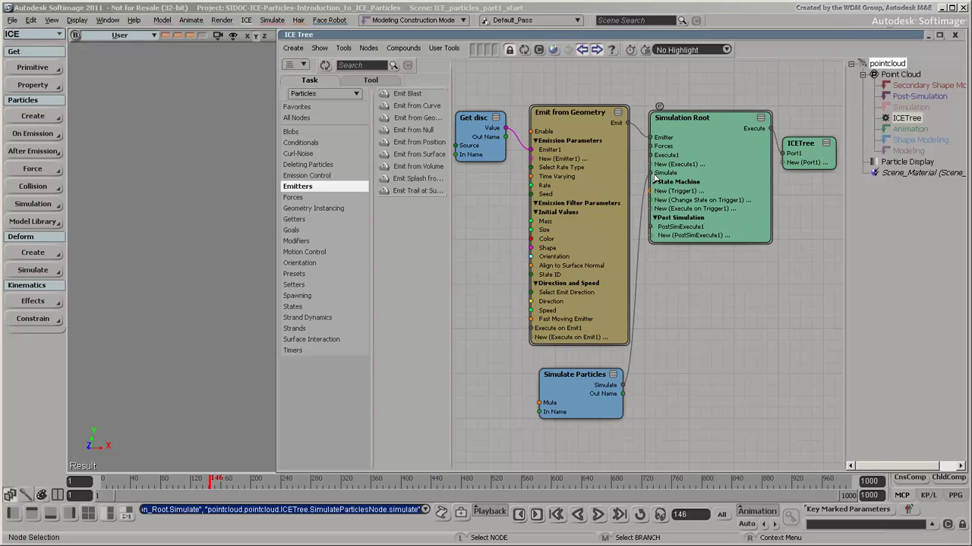
click(926, 35)
click(598, 515)
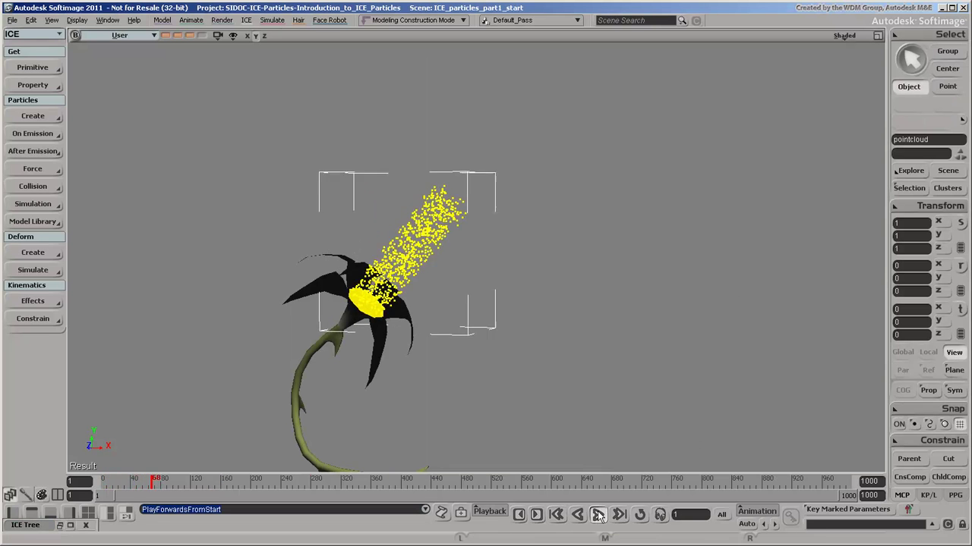
Rewind, add a Gravity force to the particles, and play to preview it.
click(598, 515)
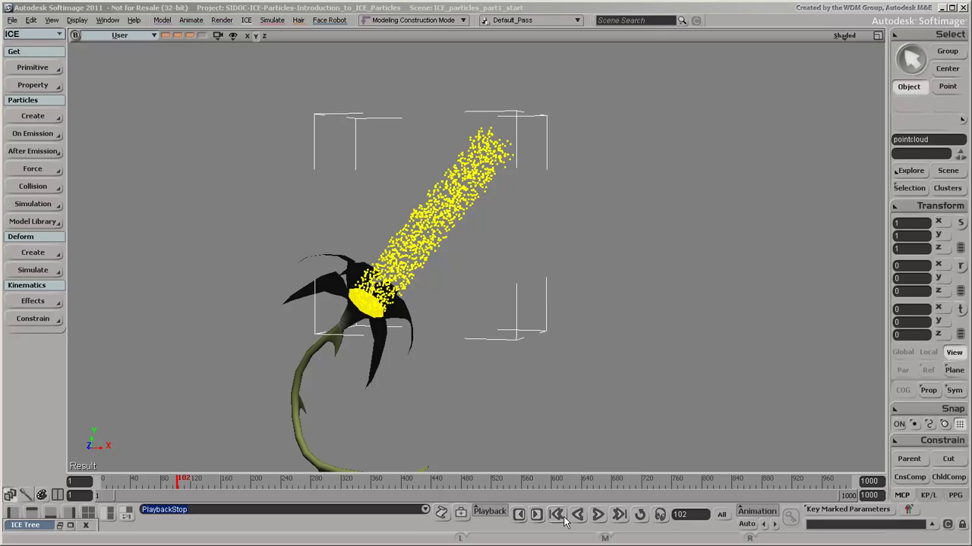
click(558, 516)
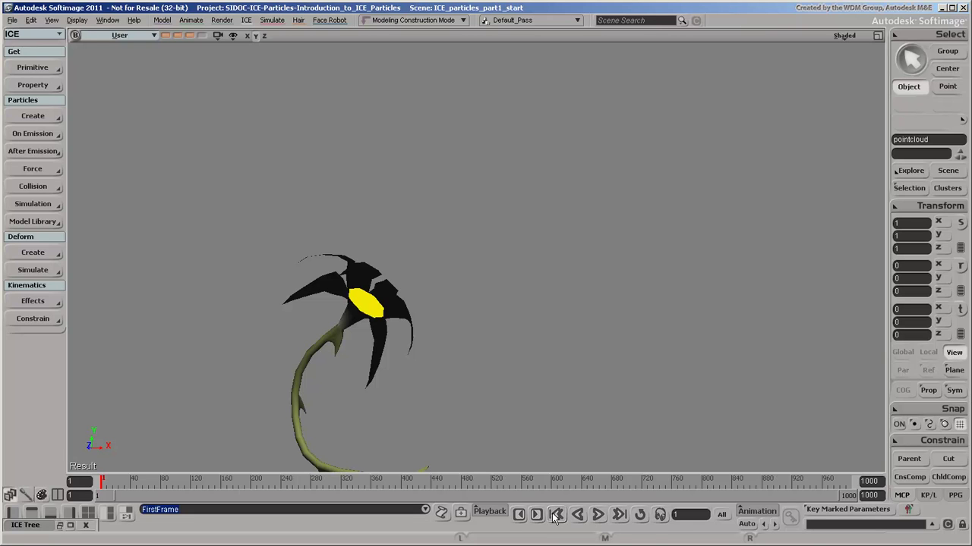
click(27, 171)
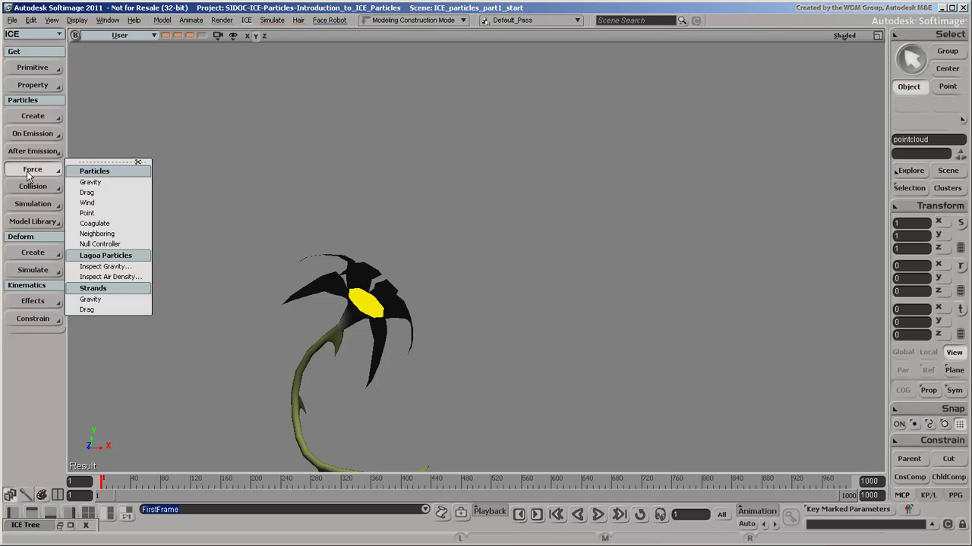
click(113, 186)
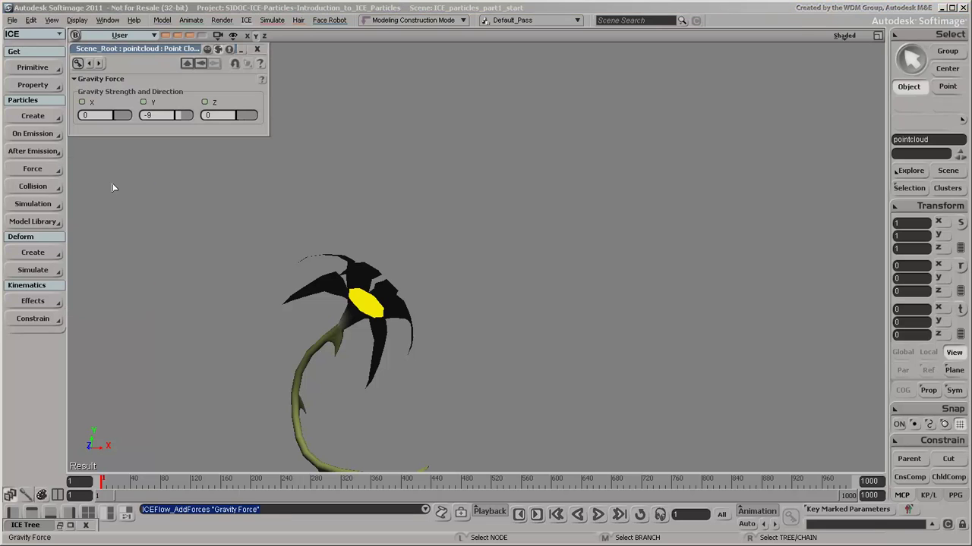
click(598, 515)
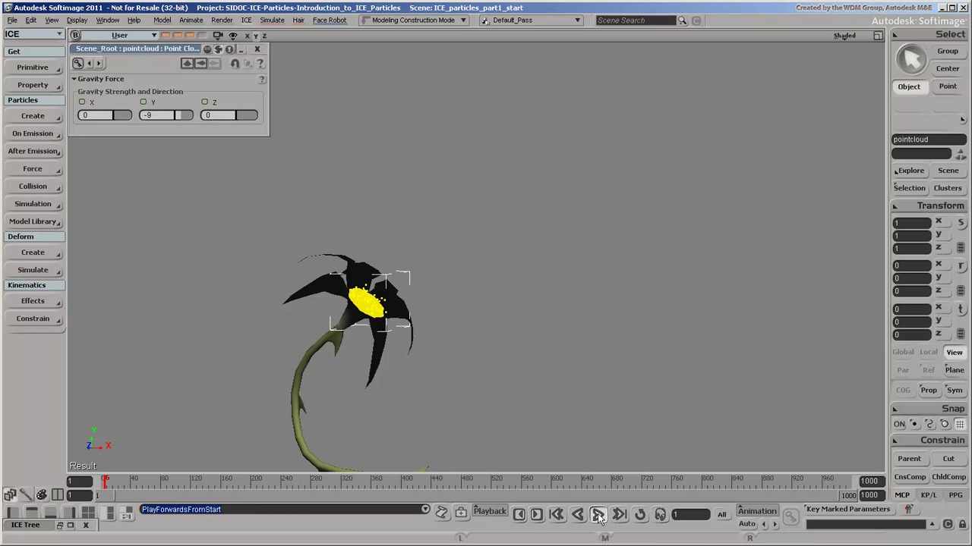
Set gravity to X 0.69, Y -0.621, Z 0.588, then stop and rewind to frame 1.
drag(162, 48, 169, 105)
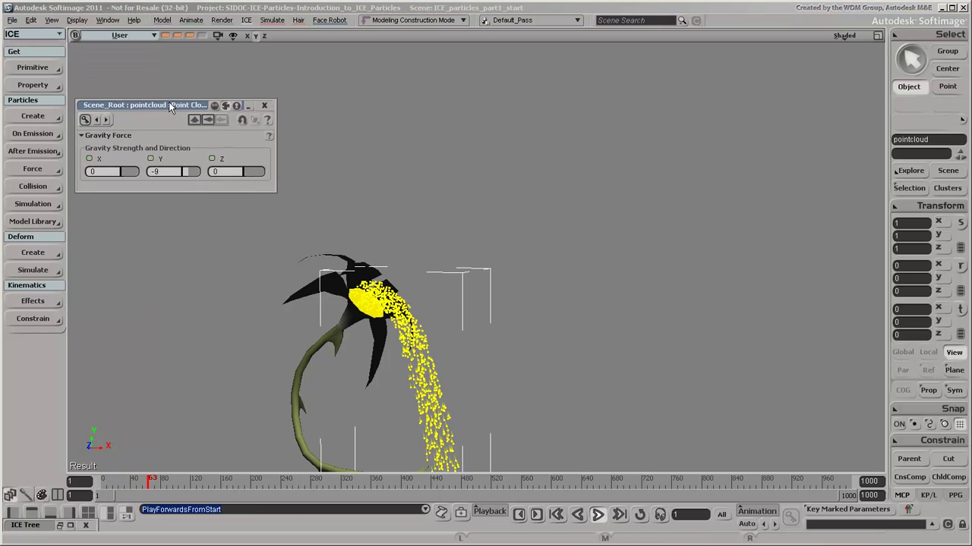
drag(189, 173, 194, 173)
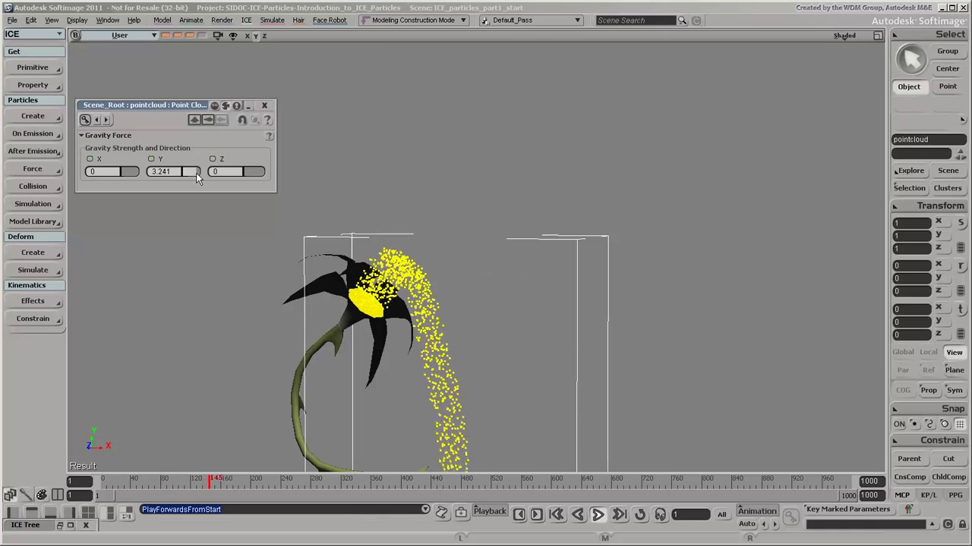
drag(126, 173, 130, 173)
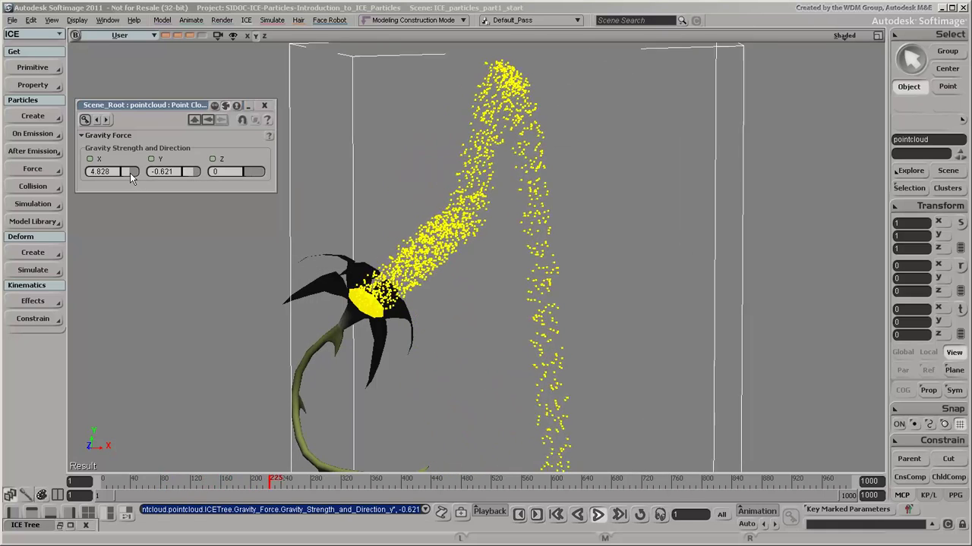
drag(247, 173, 244, 172)
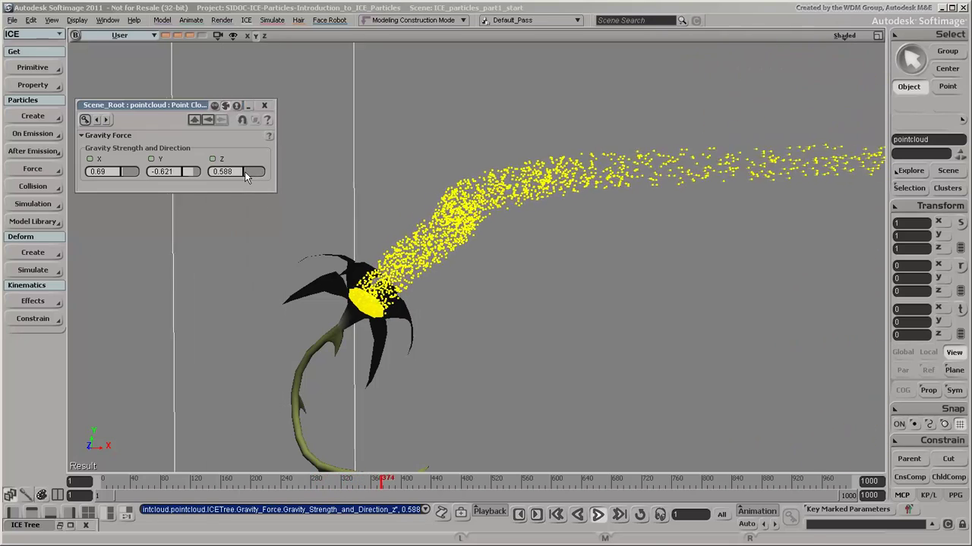
click(597, 516)
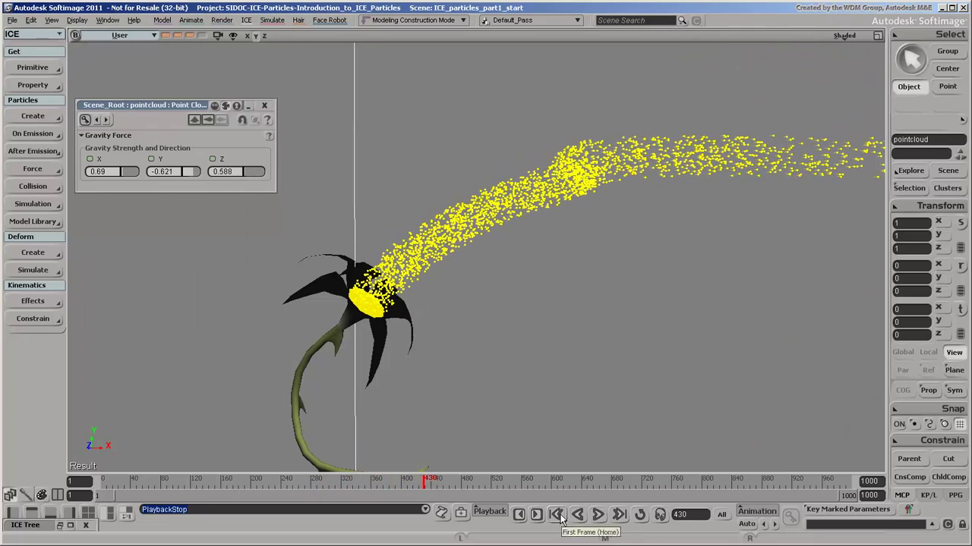
click(556, 516)
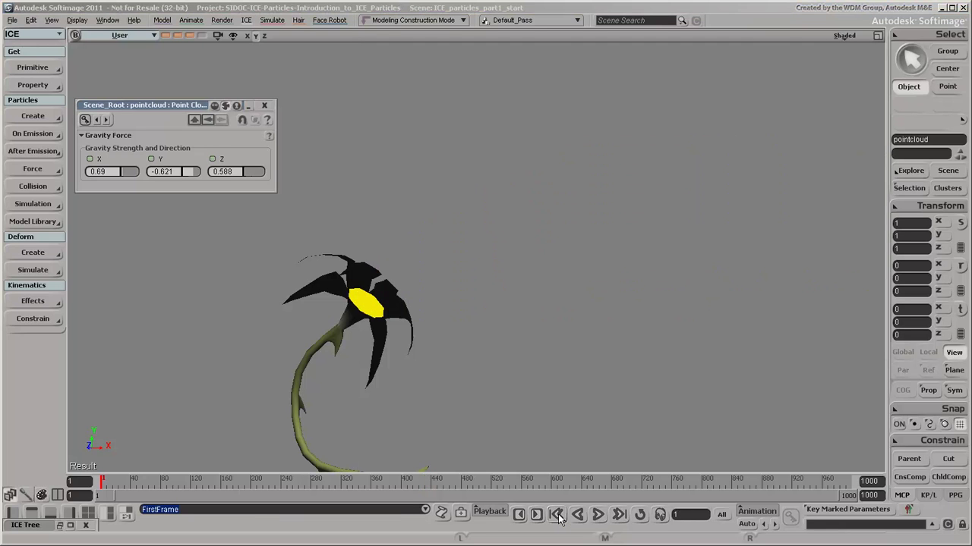
Reposition Add Forces and Gravity Force, then add a Drag Force of strength 0.1 into Add Forces.
click(61, 526)
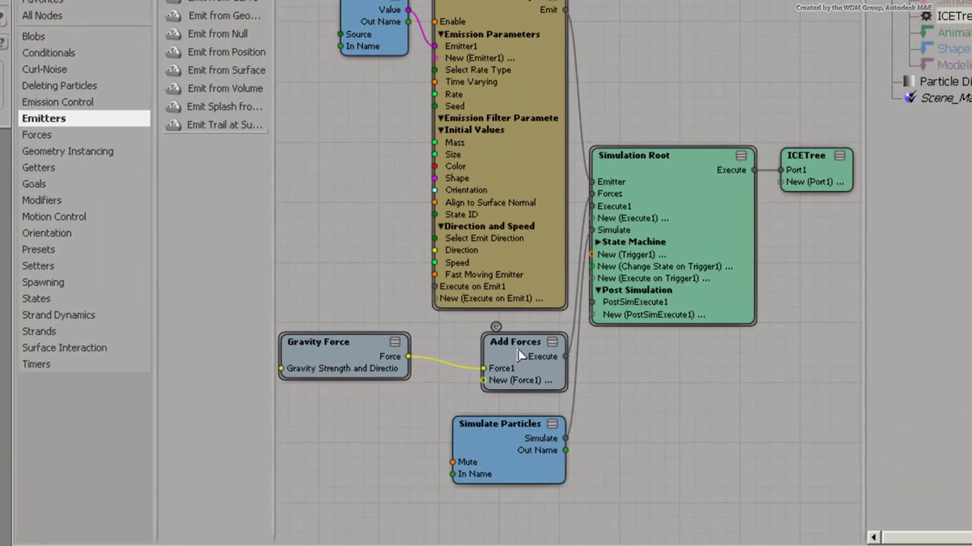
mouse_move(519, 355)
mouse_down()
mouse_move(509, 356)
mouse_move(523, 369)
mouse_up()
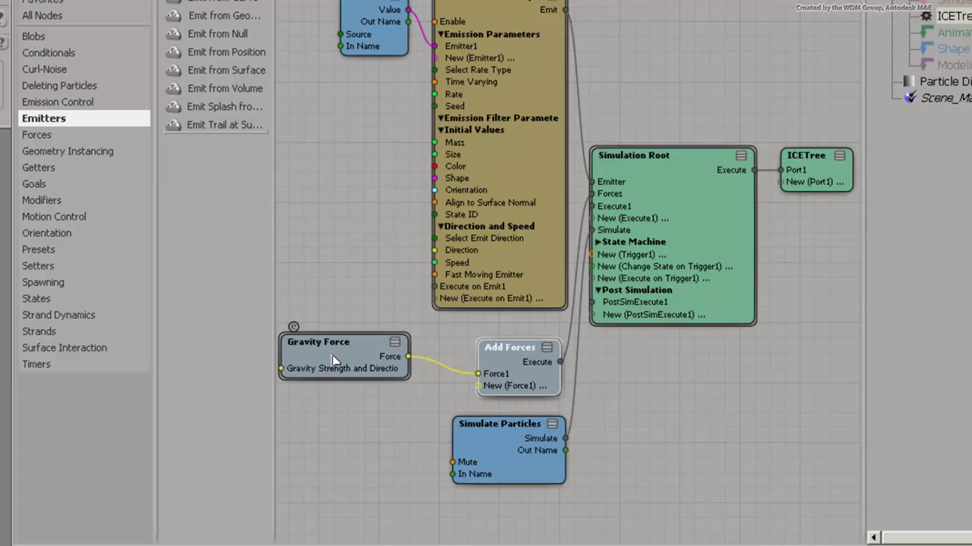
drag(331, 360, 356, 360)
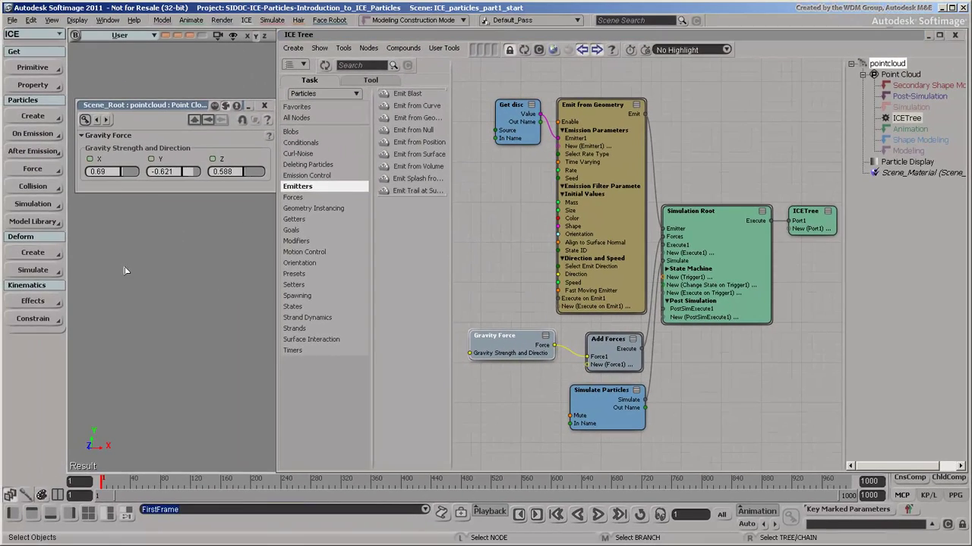
click(34, 169)
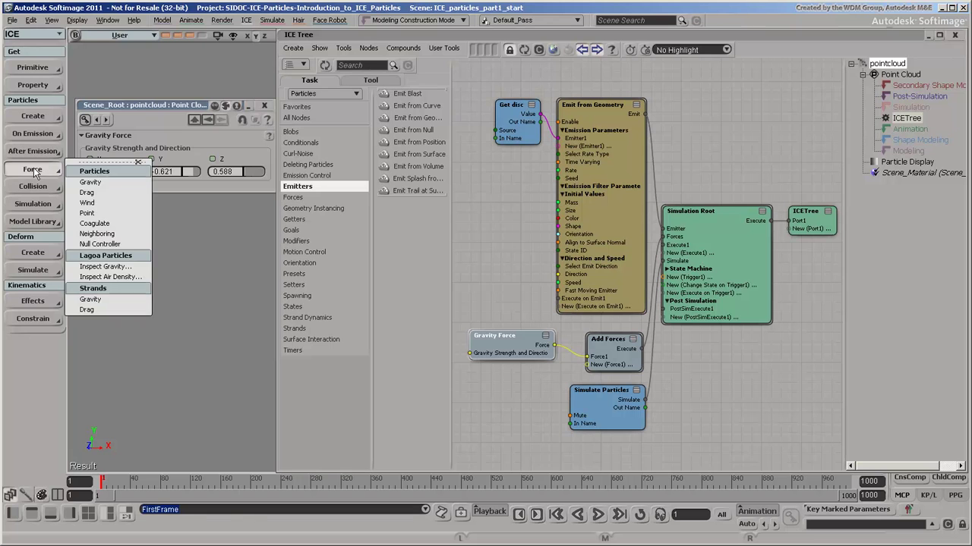
click(86, 192)
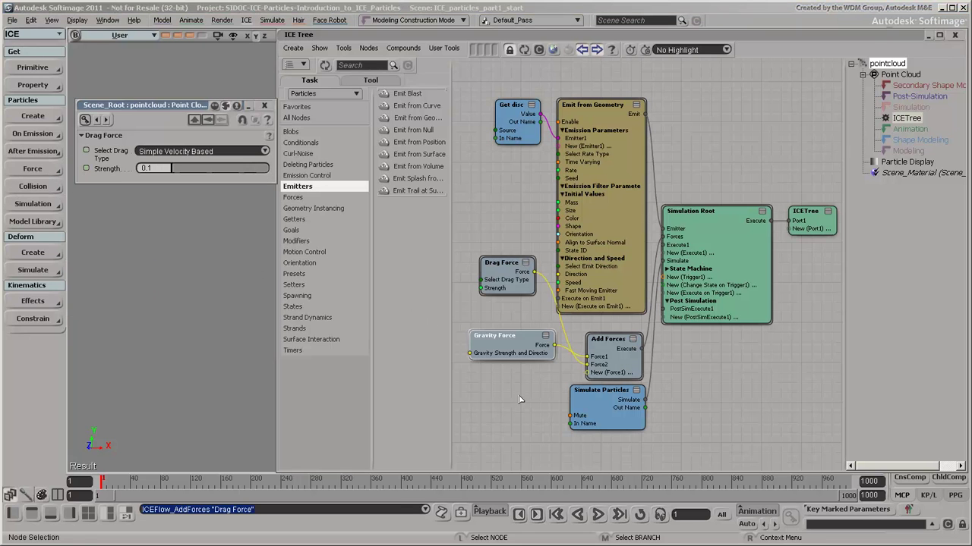
Select all nodes and auto-arrange the ICE graph layout.
key(ctrl)
click(519, 399)
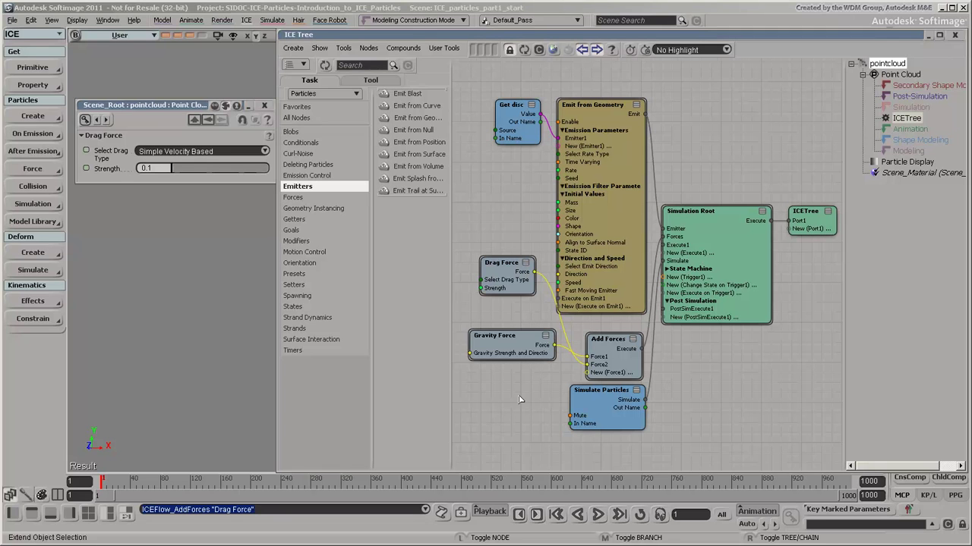
key(ctrl+a)
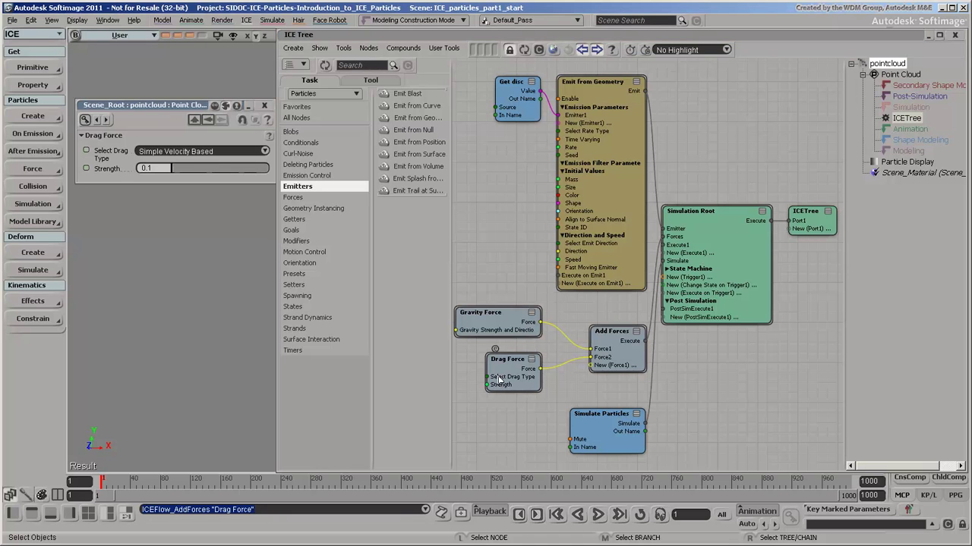
Add a Wind Force node and wire it into Add Forces.
click(303, 199)
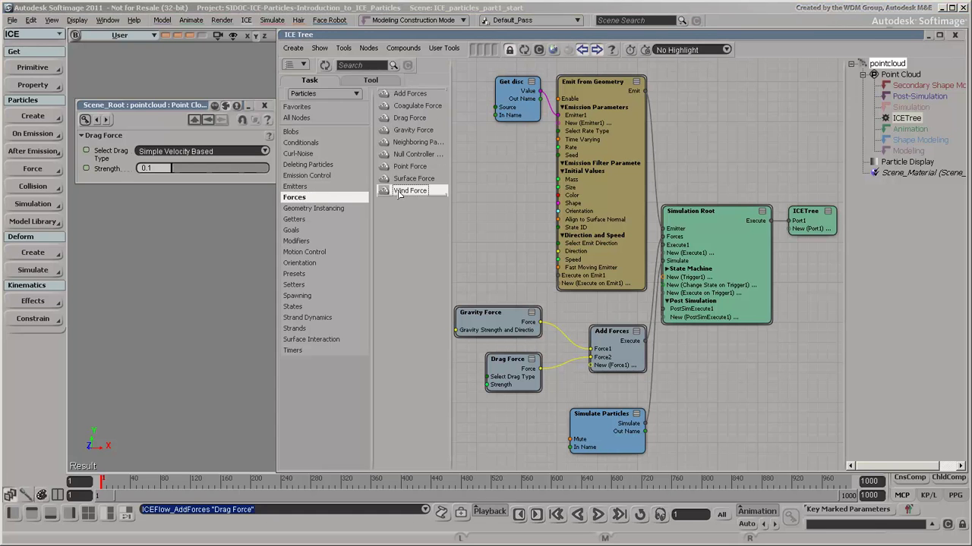
drag(443, 237, 468, 413)
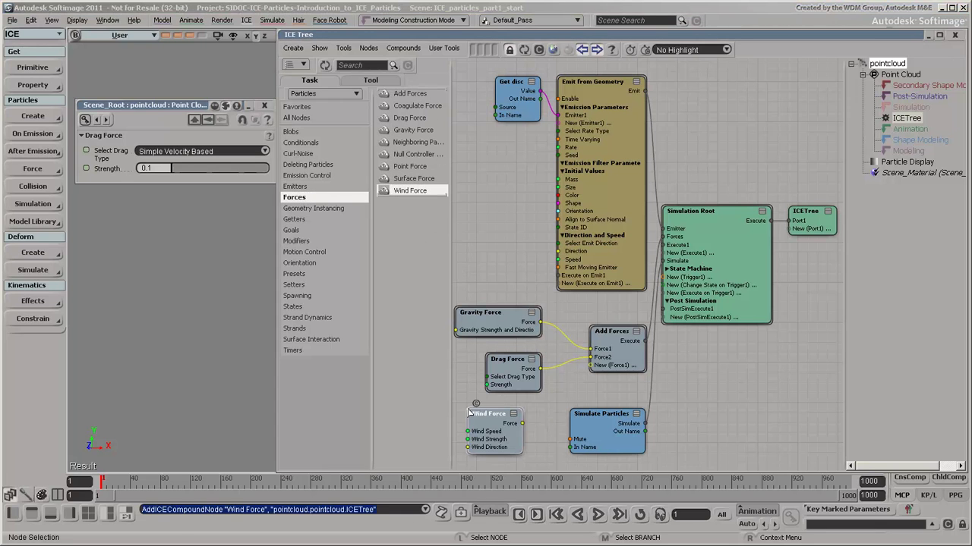
drag(596, 370, 599, 368)
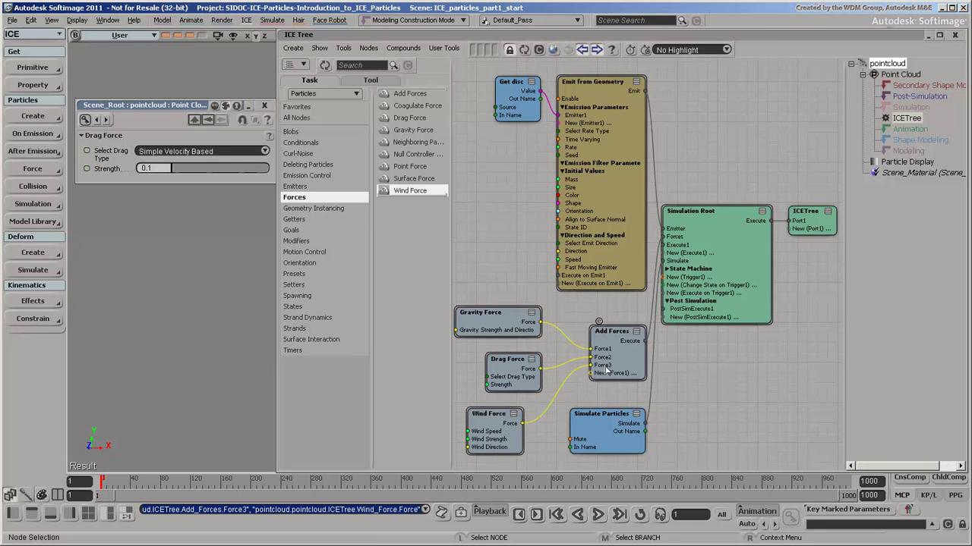
Delete the Gravity, Drag and Wind Force nodes, then select Add Forces to show its parameters.
click(501, 325)
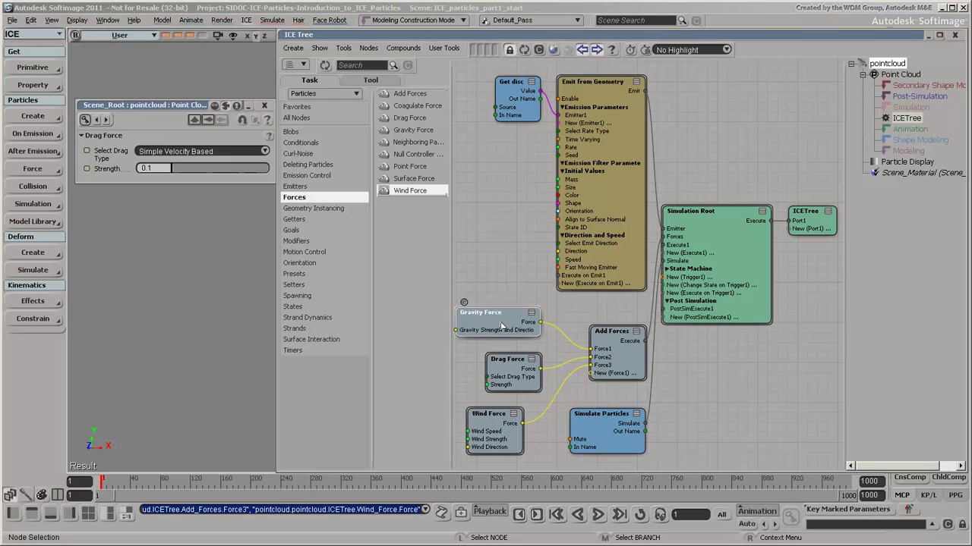
key(Delete)
click(501, 363)
key(Delete)
click(501, 448)
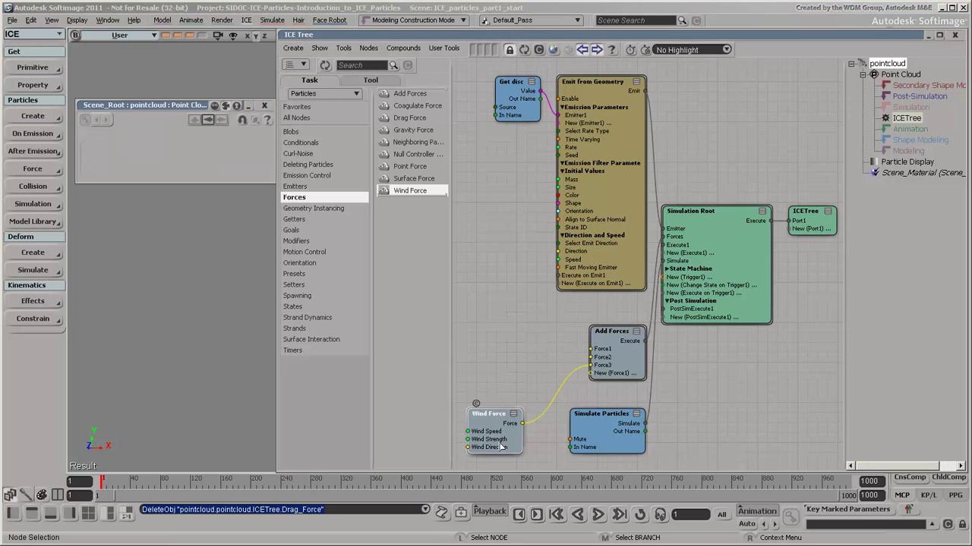
key(Delete)
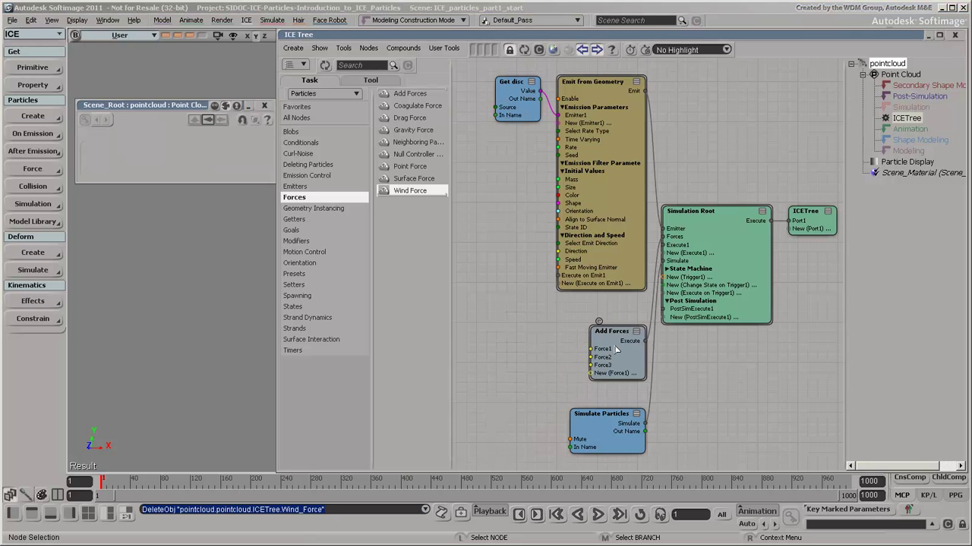
click(617, 347)
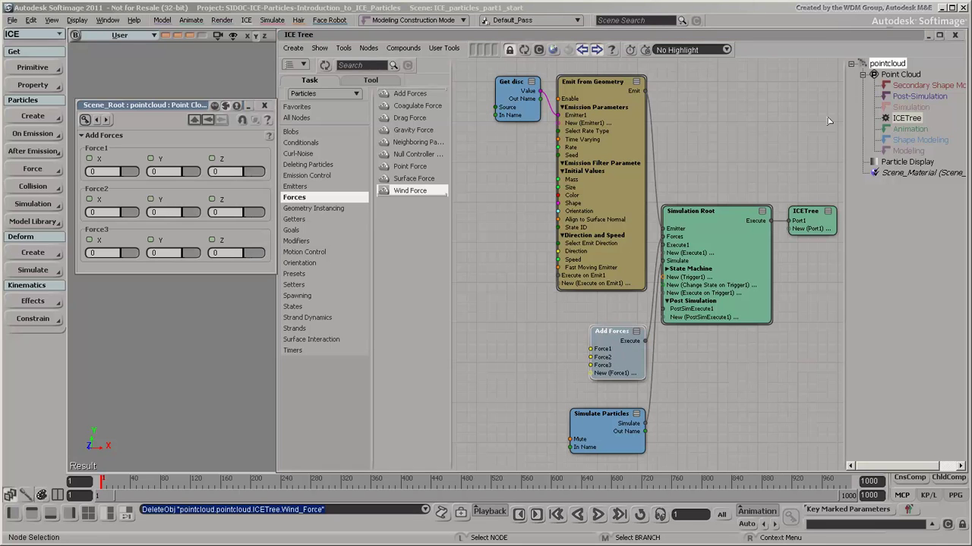
Set Add Forces Force1 to X 0.75 and Y 0.25, then play and rewind the simulation.
click(927, 37)
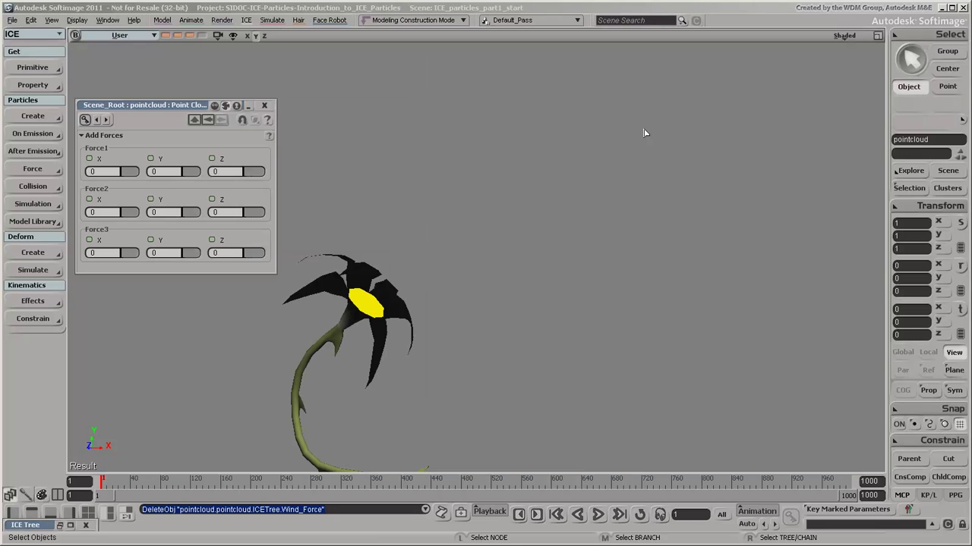
click(93, 171)
text(.7)
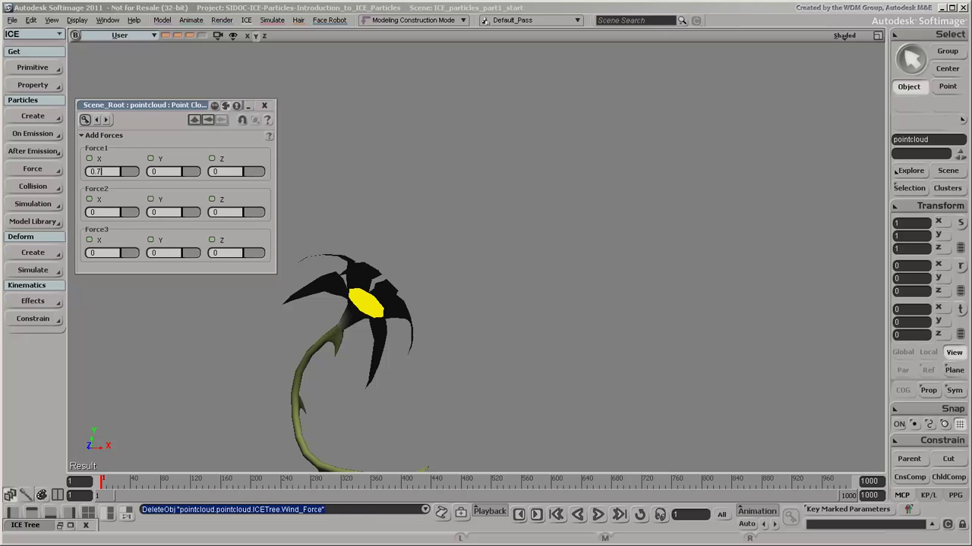
text(5)
key(Return)
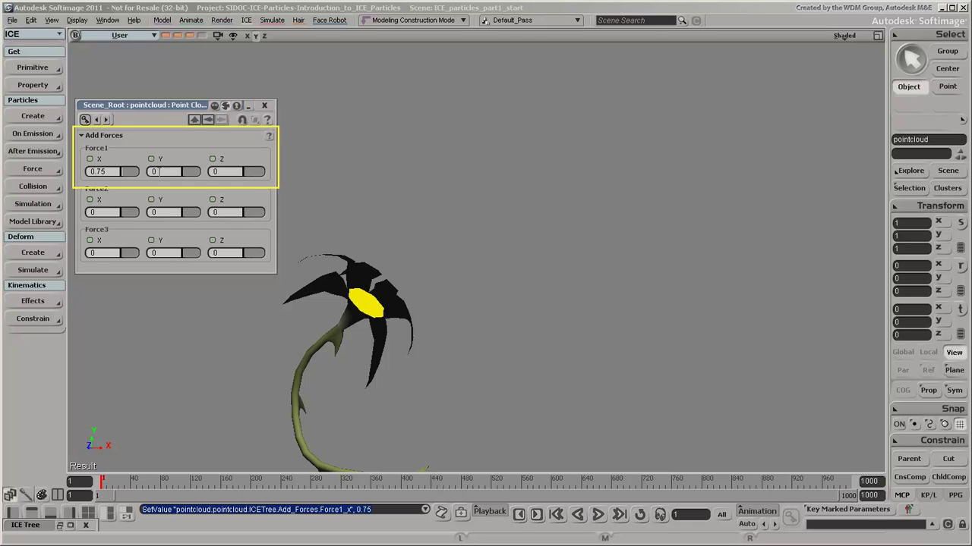
click(160, 172)
text(.25)
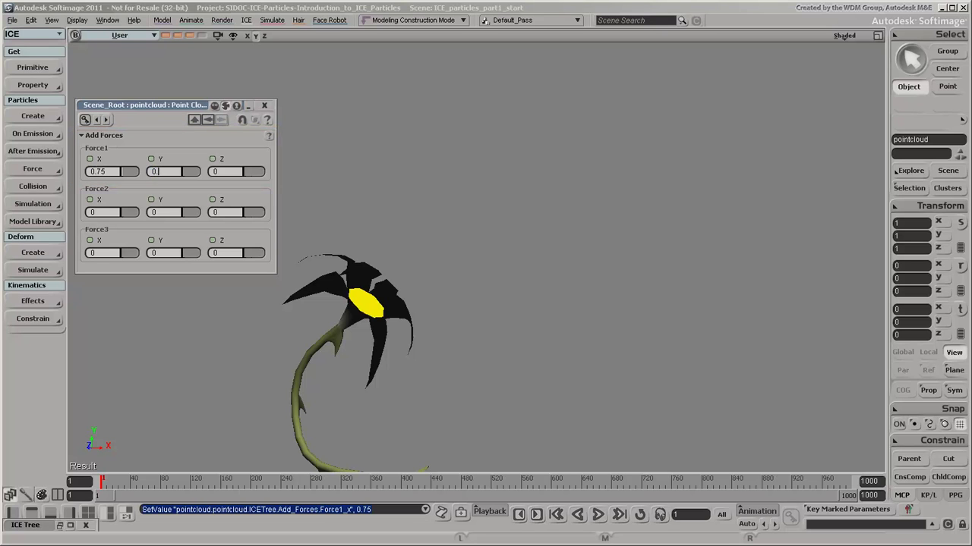
click(265, 105)
click(597, 515)
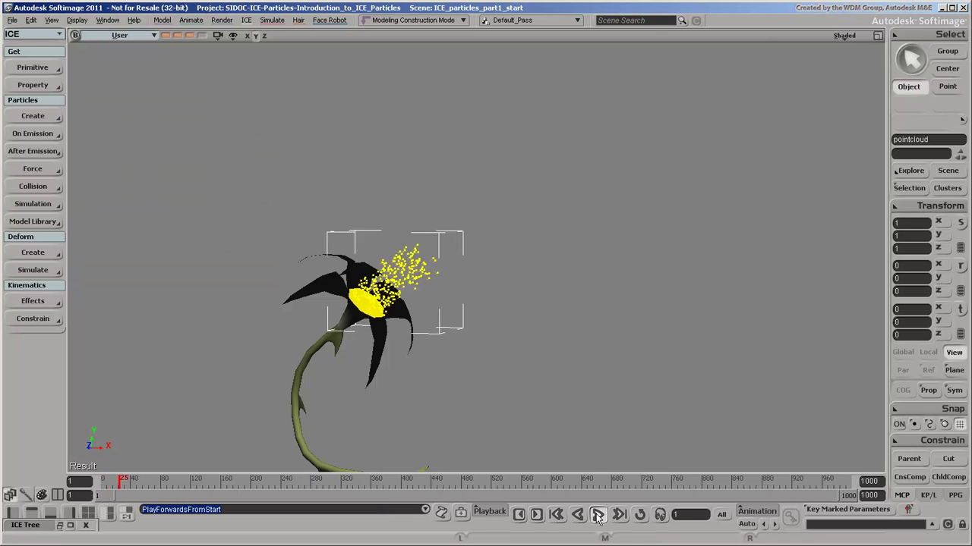
click(556, 516)
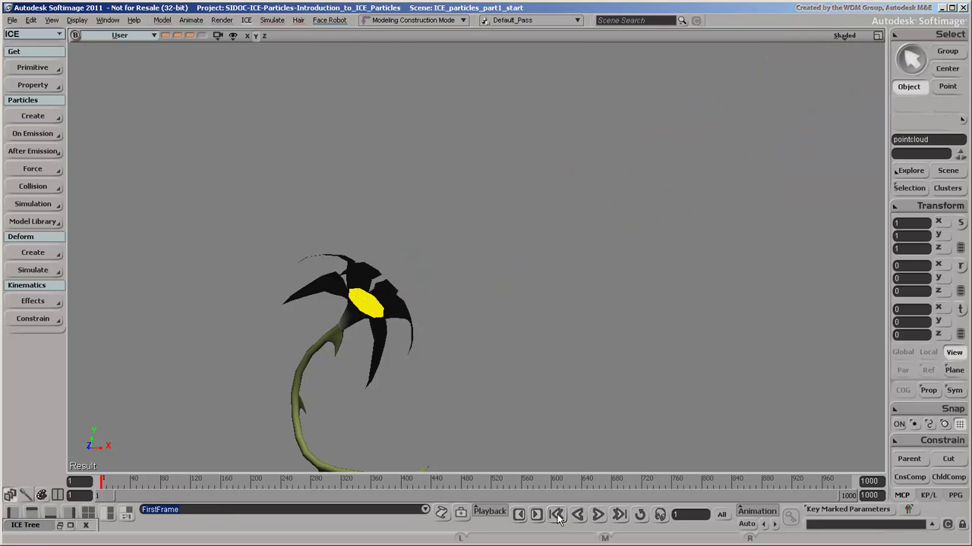
Insert a Turbulize Around Value node, found by searching 'Turbulize', feeding Force1 and open its property page.
click(60, 525)
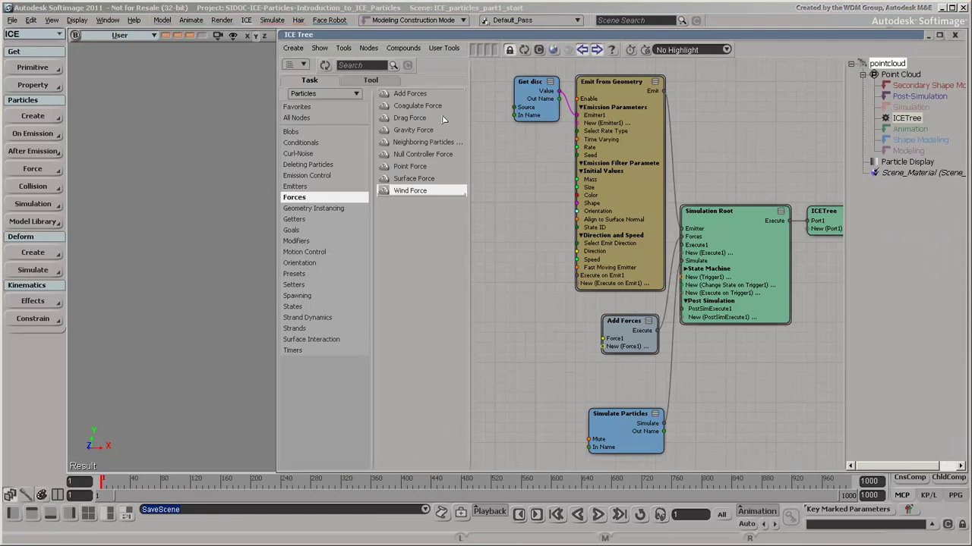
text(Turbulize)
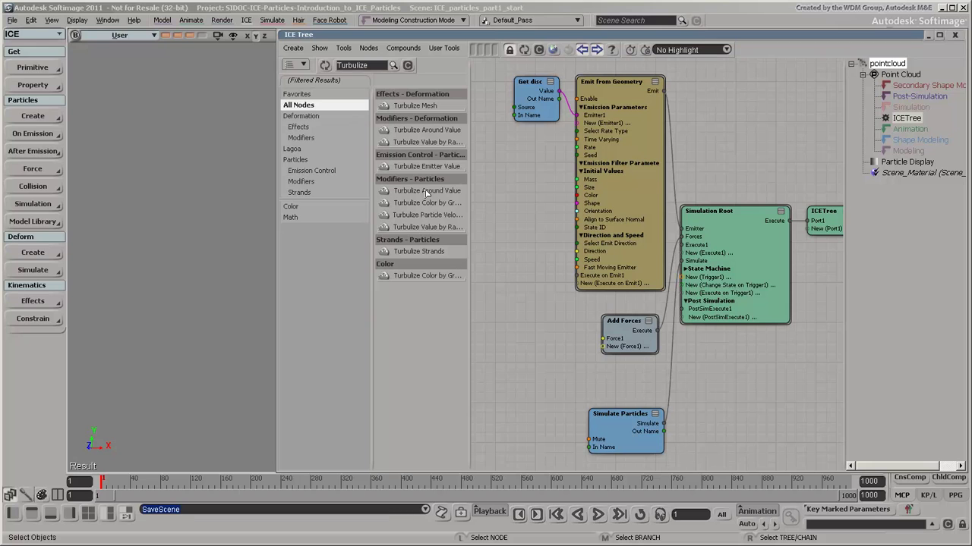
drag(427, 192, 484, 327)
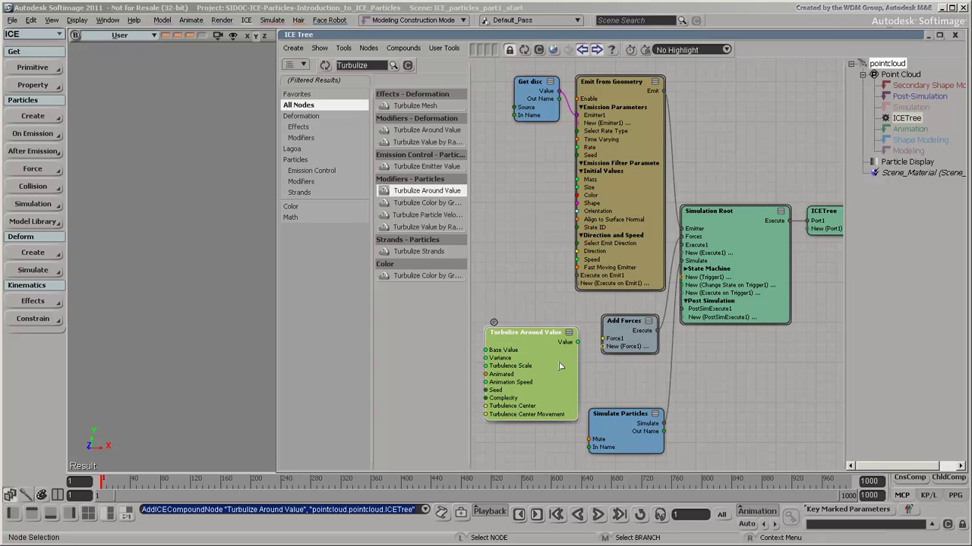
drag(578, 342, 609, 342)
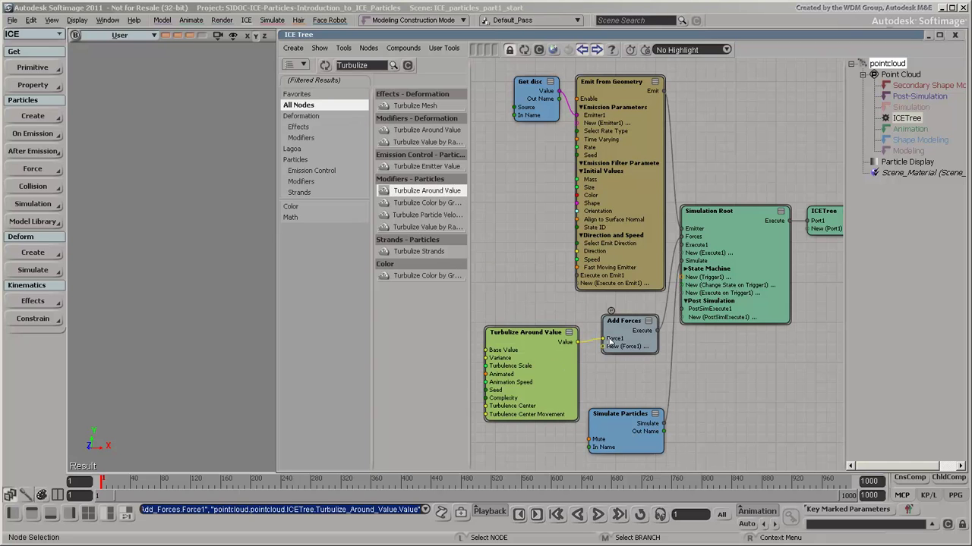
double_click(539, 365)
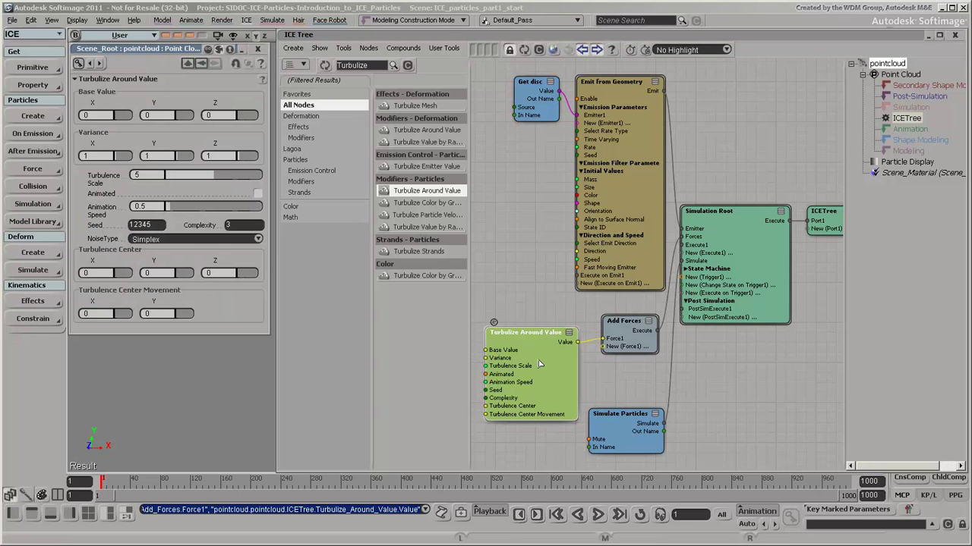
click(929, 35)
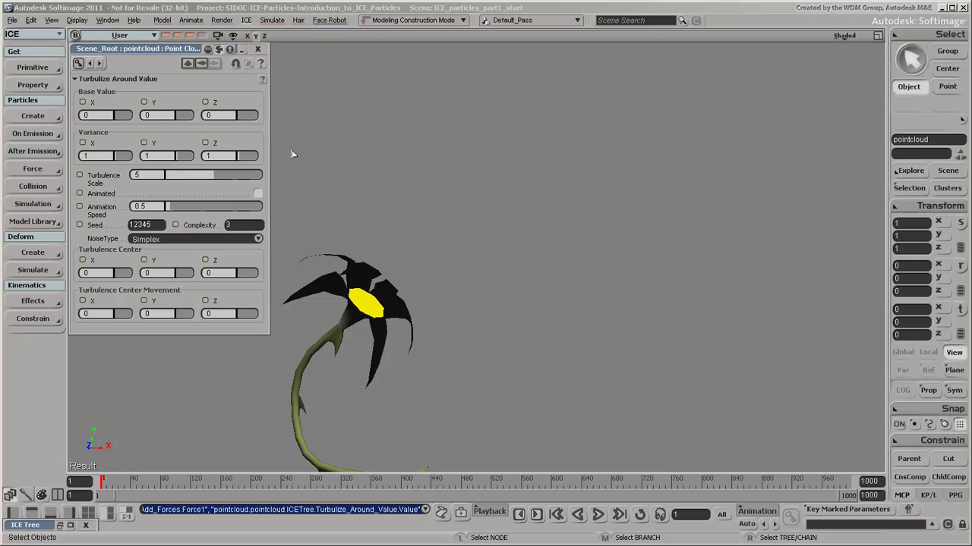
Enter Base Value 0.5 and Variance 2 on X, Y and Z, then play the simulation.
click(86, 114)
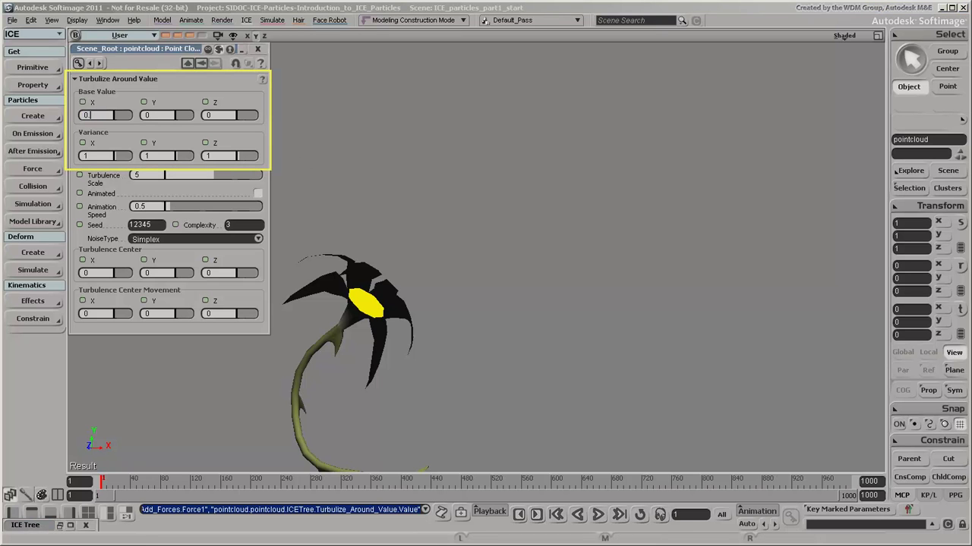
text(.5)
key(Return)
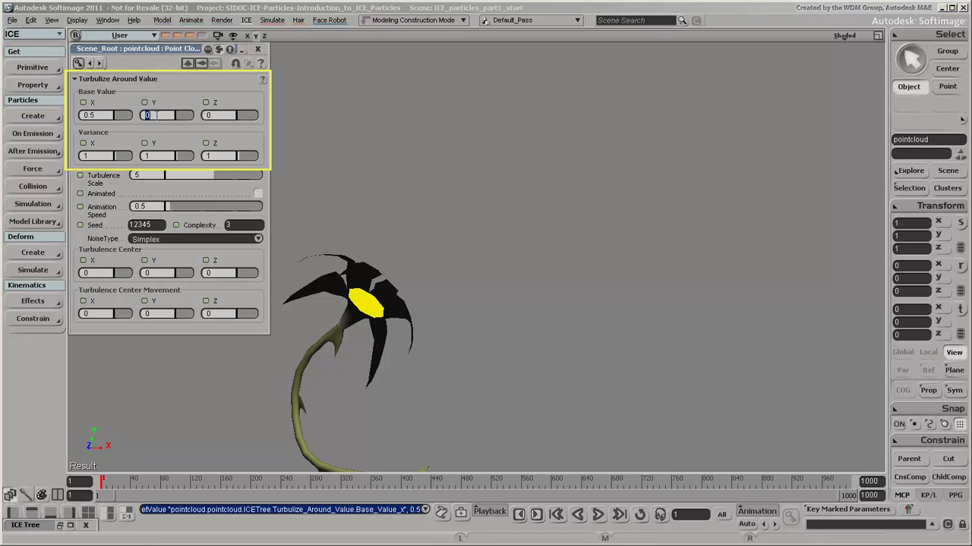
click(220, 114)
text(.5)
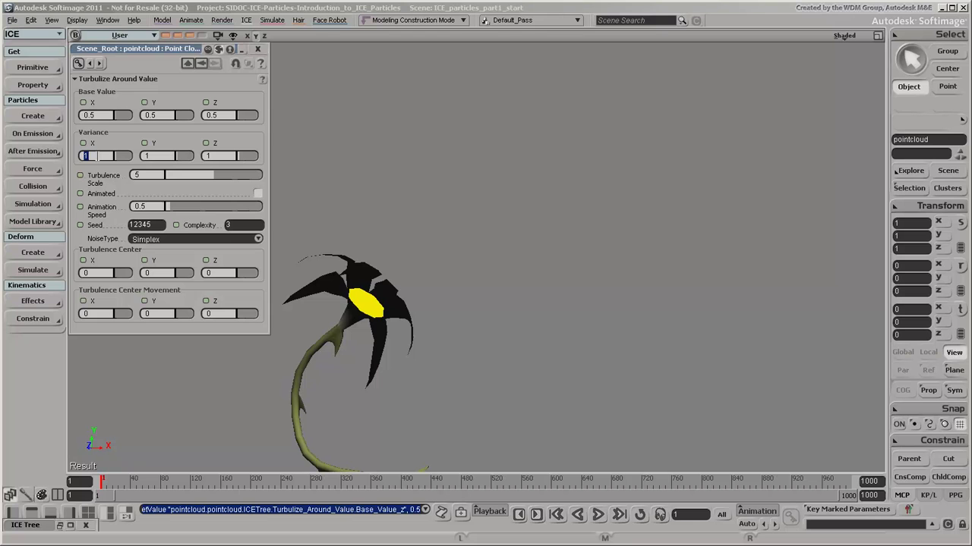
text(2)
key(Return)
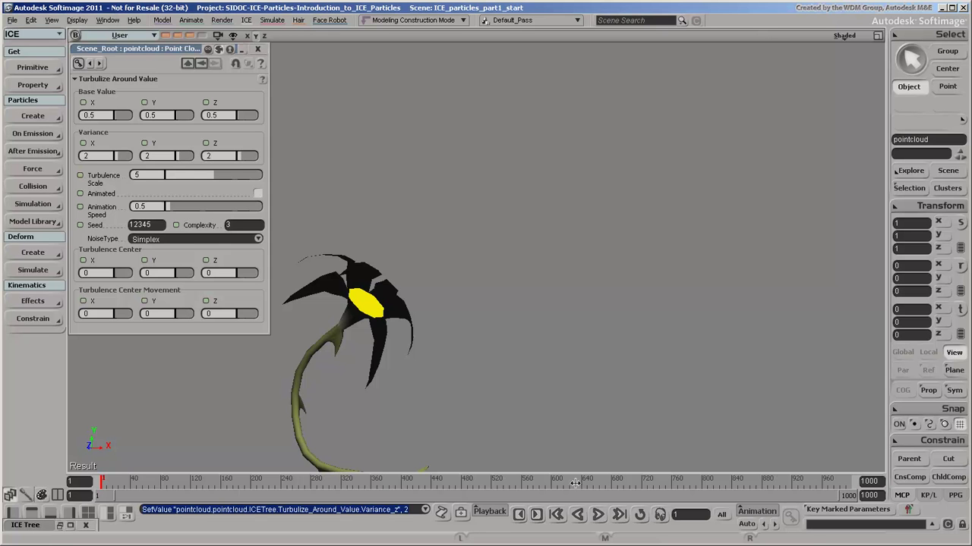
click(598, 516)
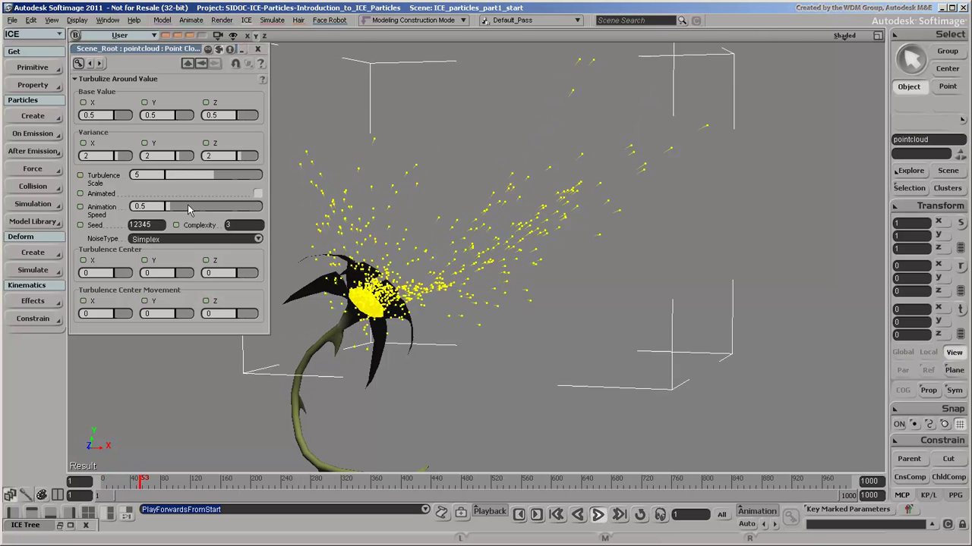
Set the Turbulence Scale to 6.
drag(222, 182, 173, 182)
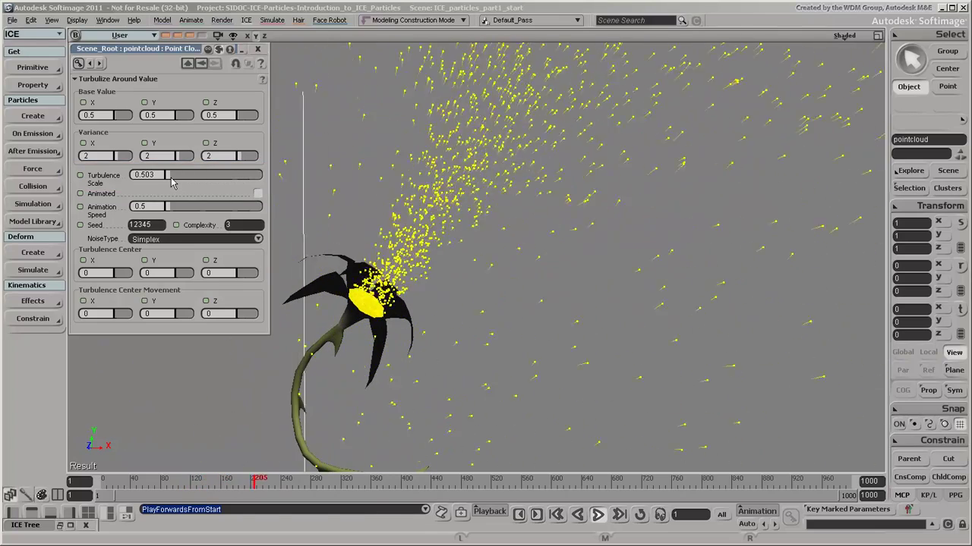
click(144, 175)
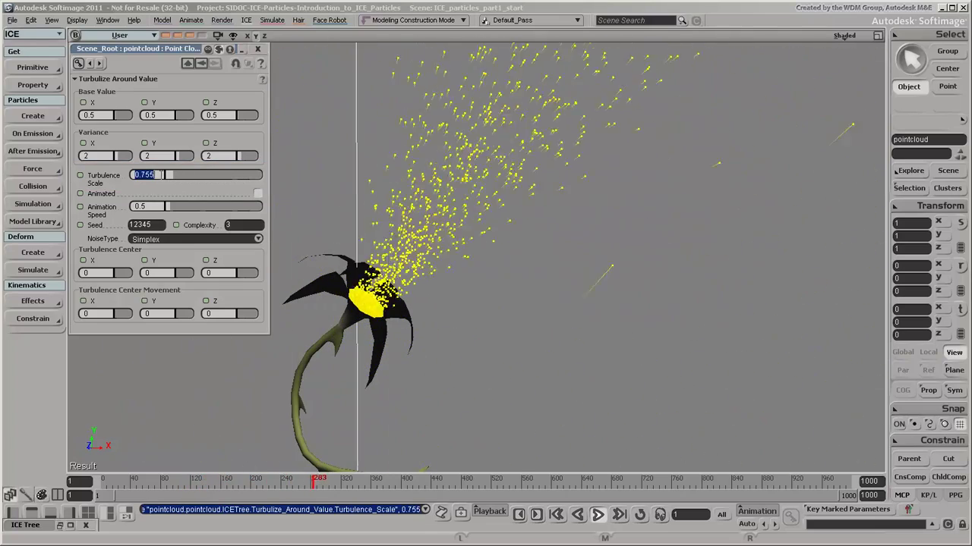
text(6)
key(Return)
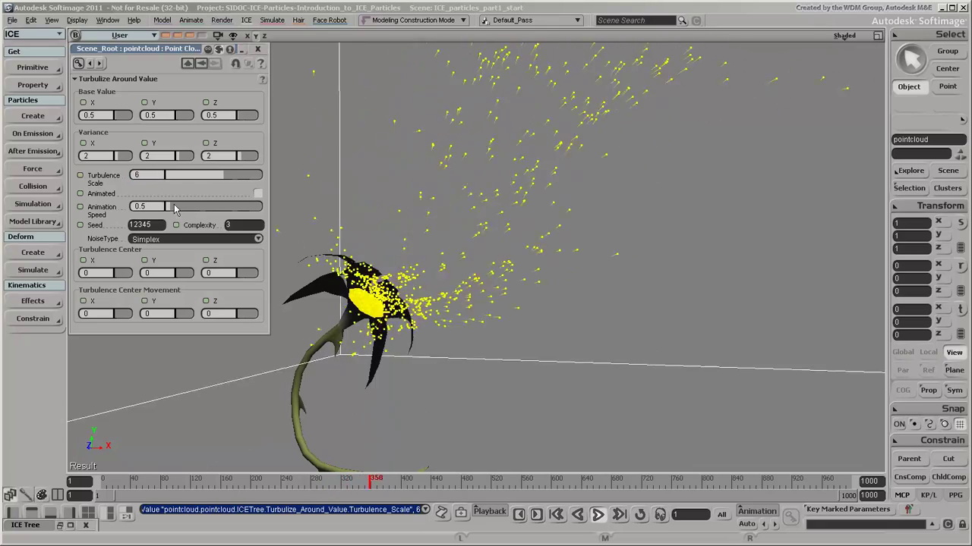
Enable Animated turbulence at Animation Speed 1, replay the simulation, and close the property page.
click(258, 194)
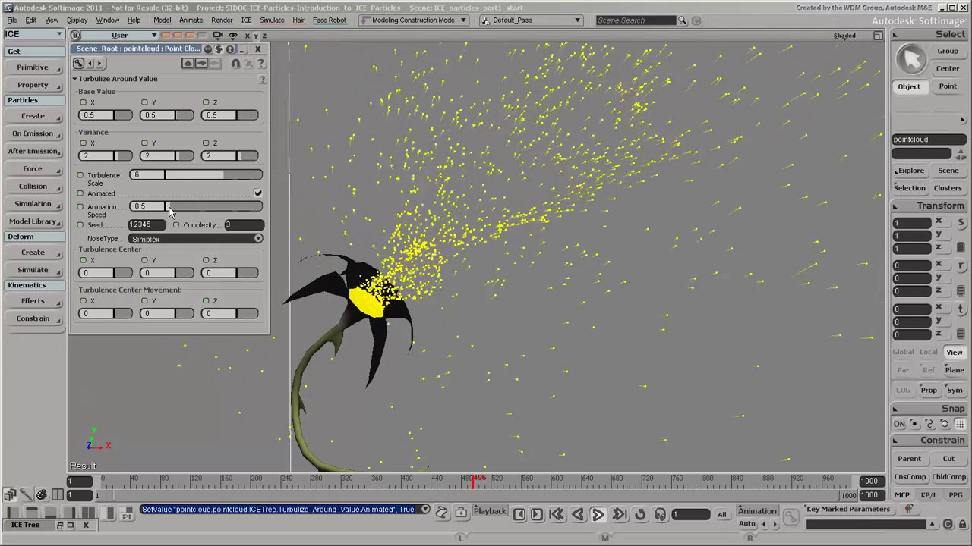
mouse_move(167, 206)
mouse_down()
mouse_move(216, 213)
mouse_move(161, 206)
mouse_up()
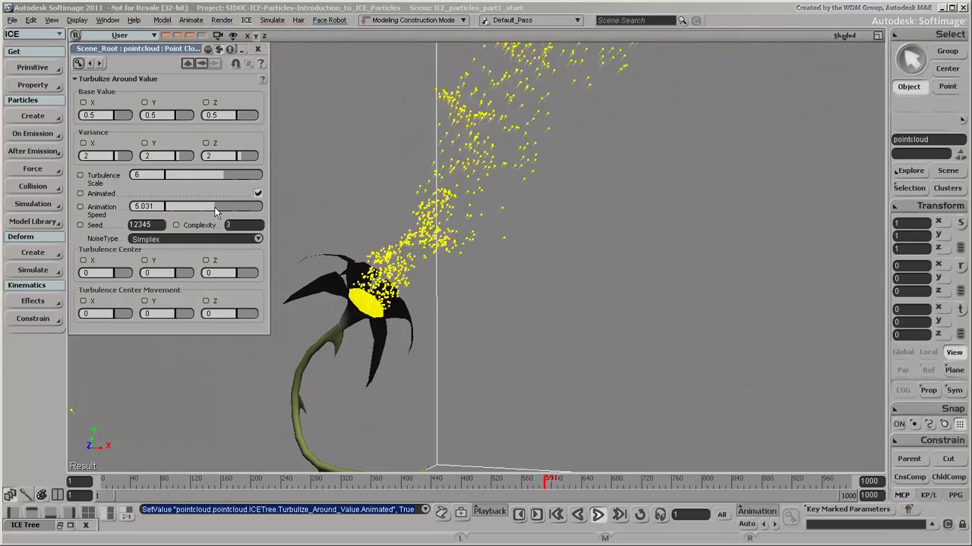
double_click(161, 206)
text(1)
key(Return)
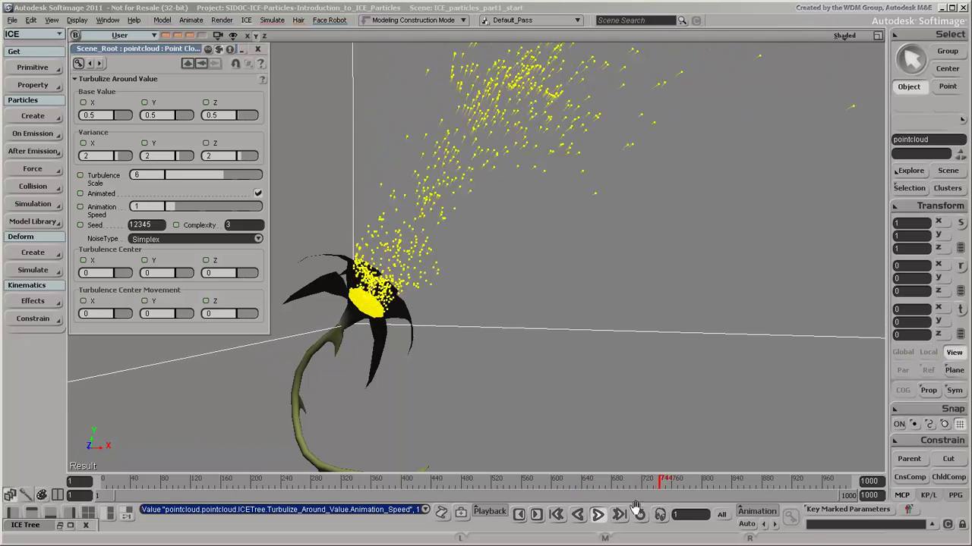
click(597, 515)
click(597, 515)
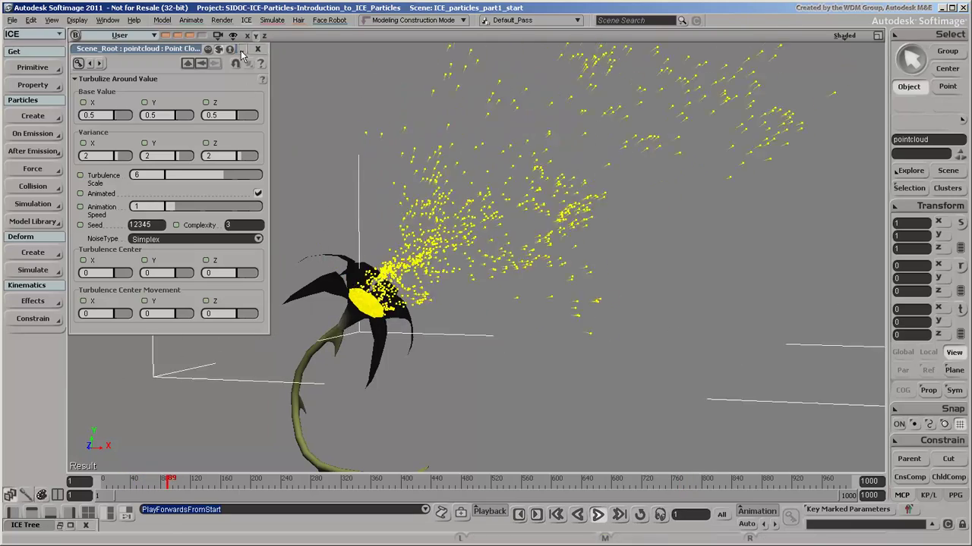
click(271, 77)
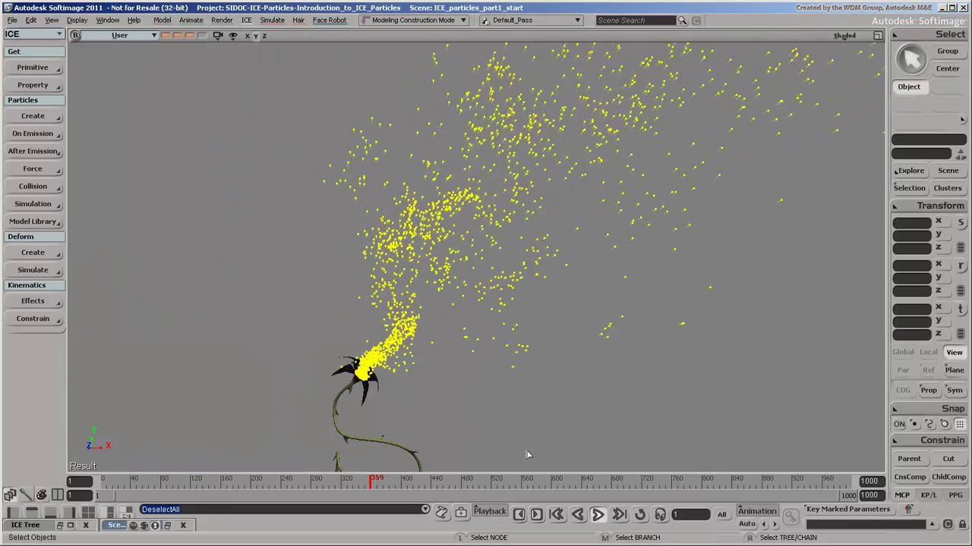